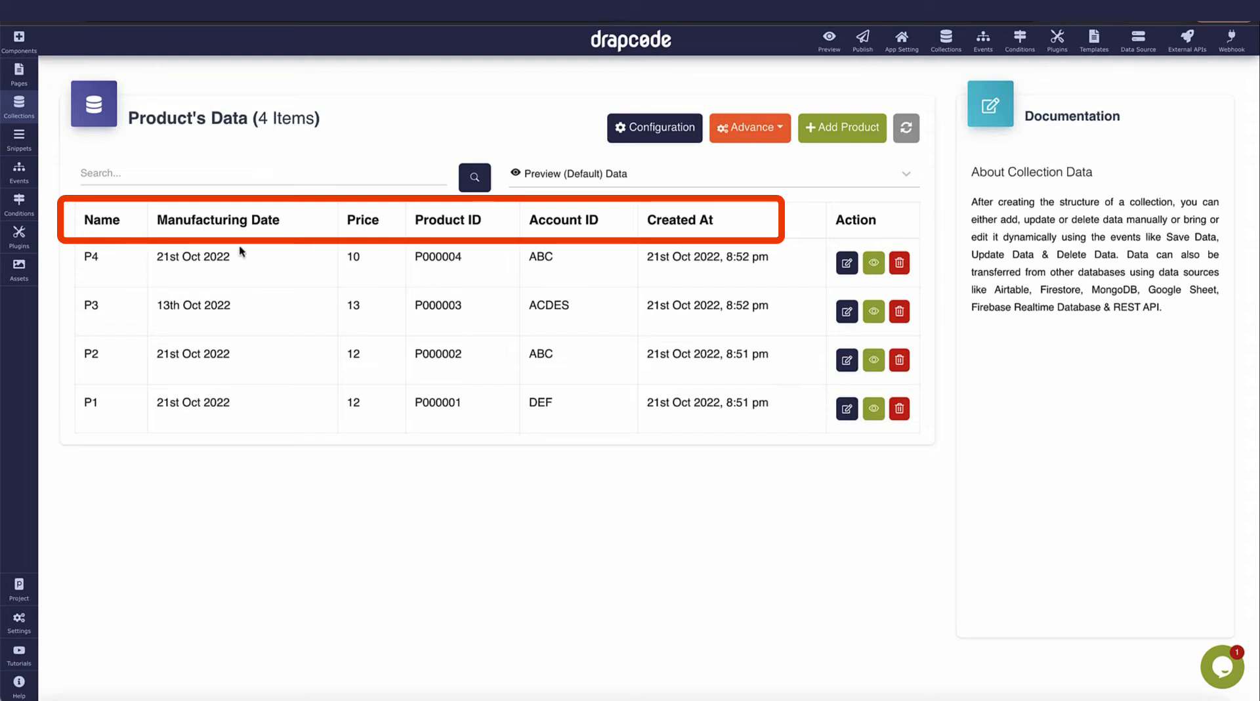
Leave the Product table's Account ID column and open the Product collection's Configuration.
{"action": "left_click_drag", "start_coordinate": [531, 219], "coordinate": [610, 216]}
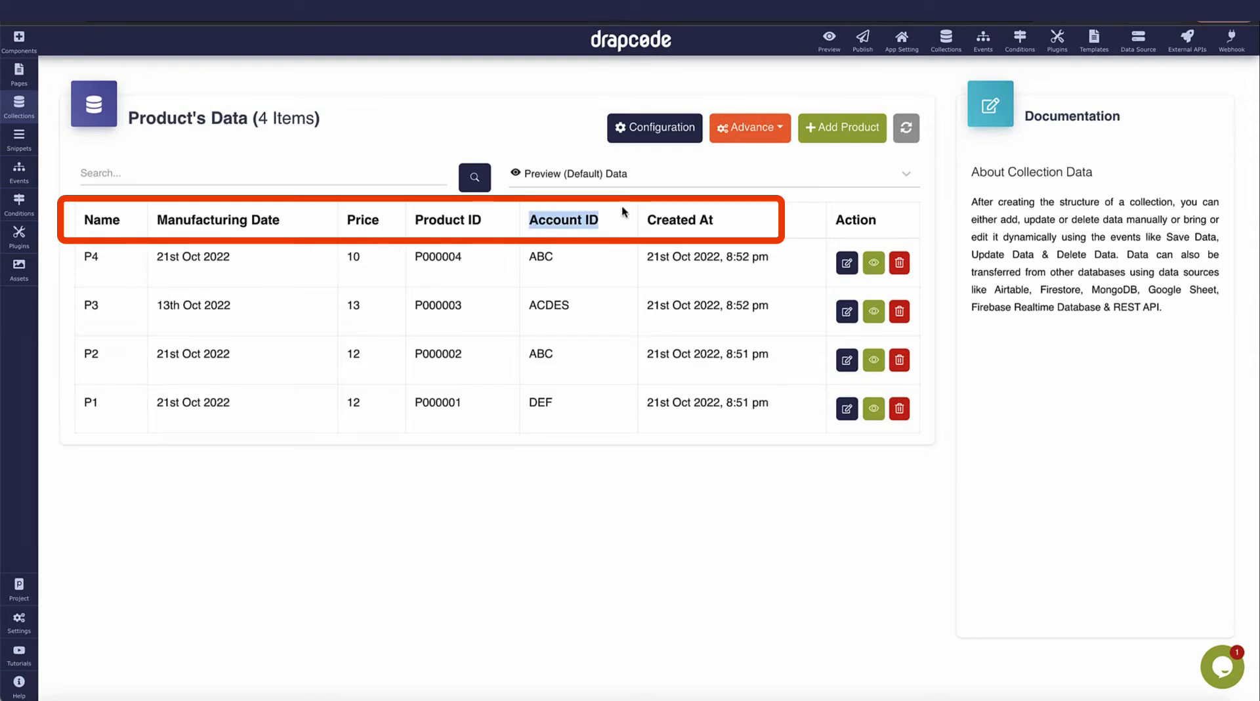
{"action": "left_click", "coordinate": [648, 135]}
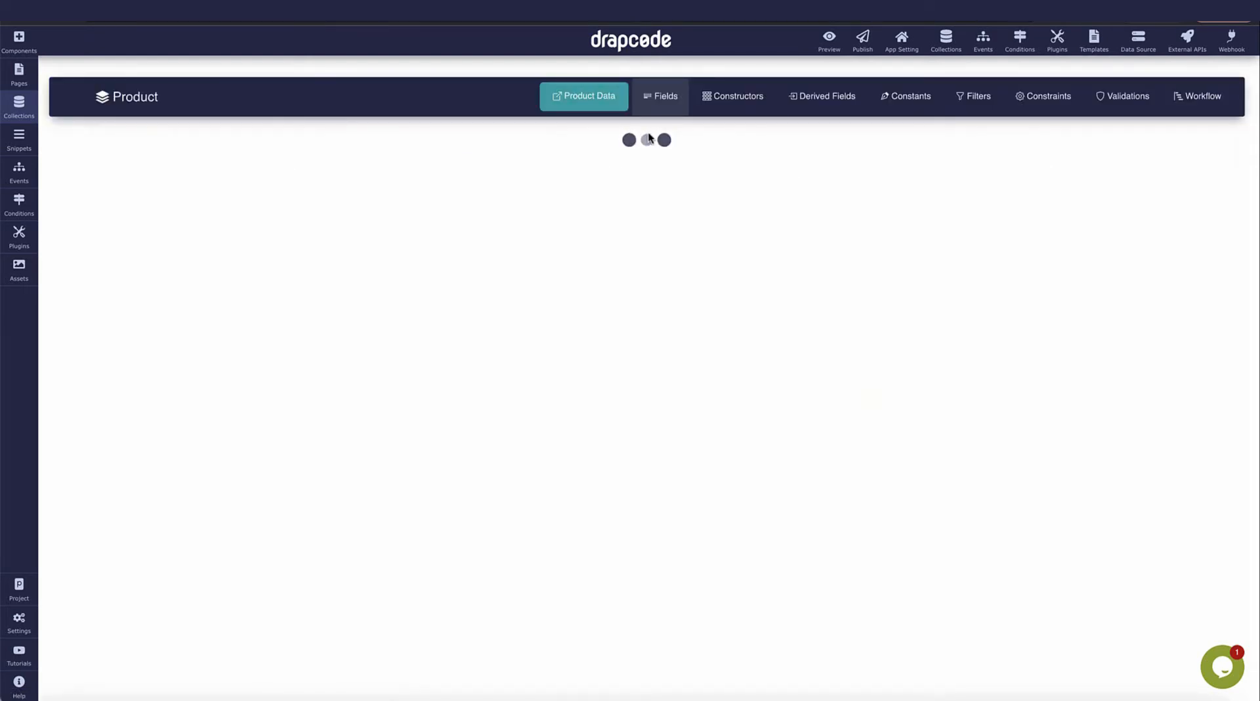
Open the User collection's configuration and expand its Account ID field.
{"action": "left_click", "coordinate": [19, 105]}
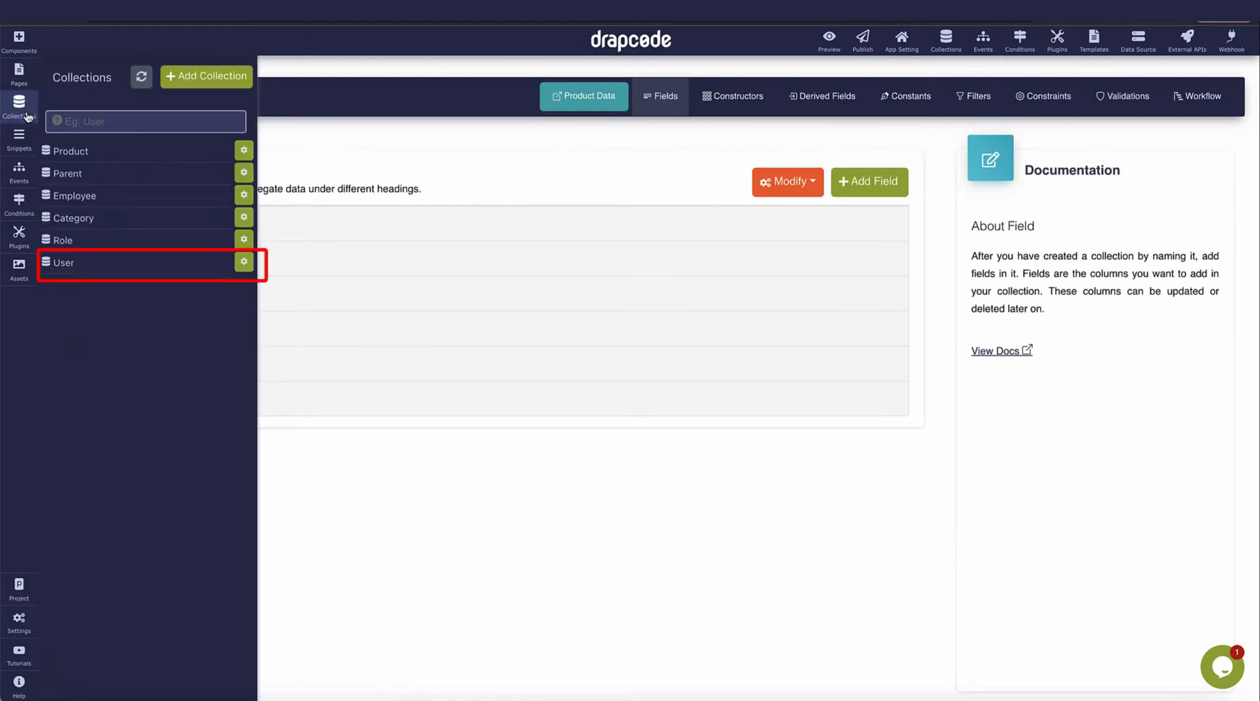
{"action": "left_click", "coordinate": [101, 263]}
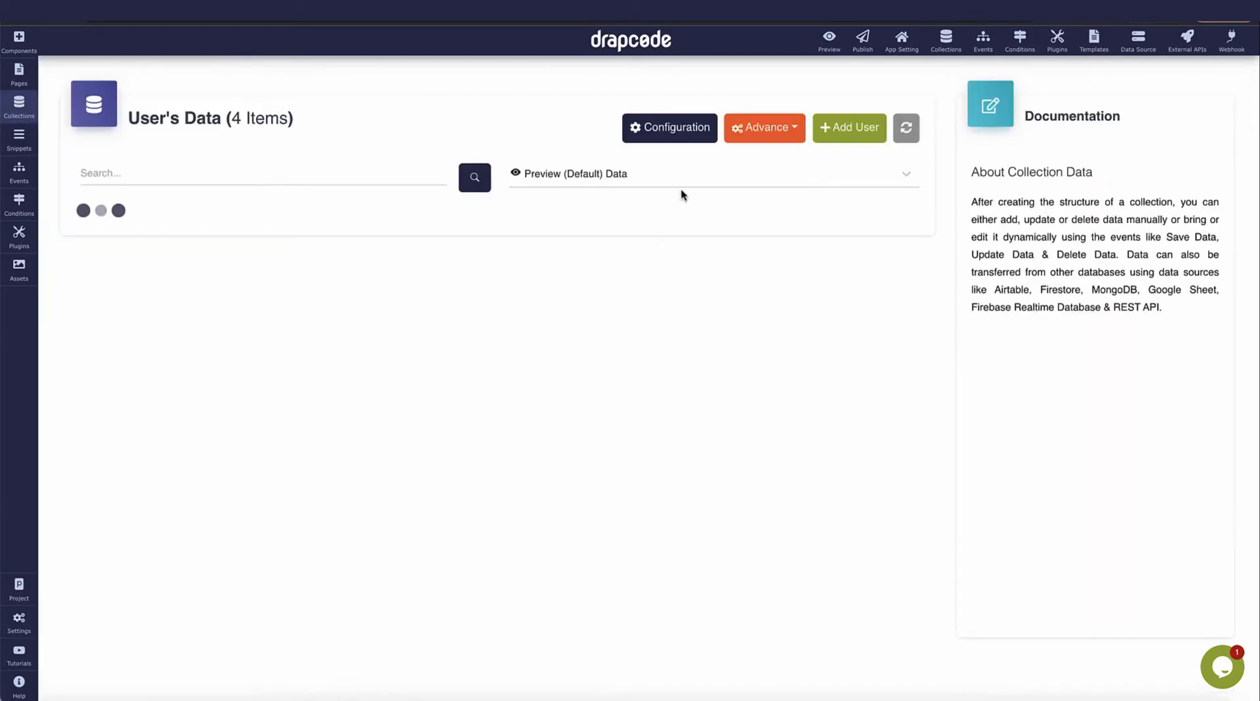
{"action": "left_click", "coordinate": [646, 127]}
{"action": "left_click", "coordinate": [386, 401]}
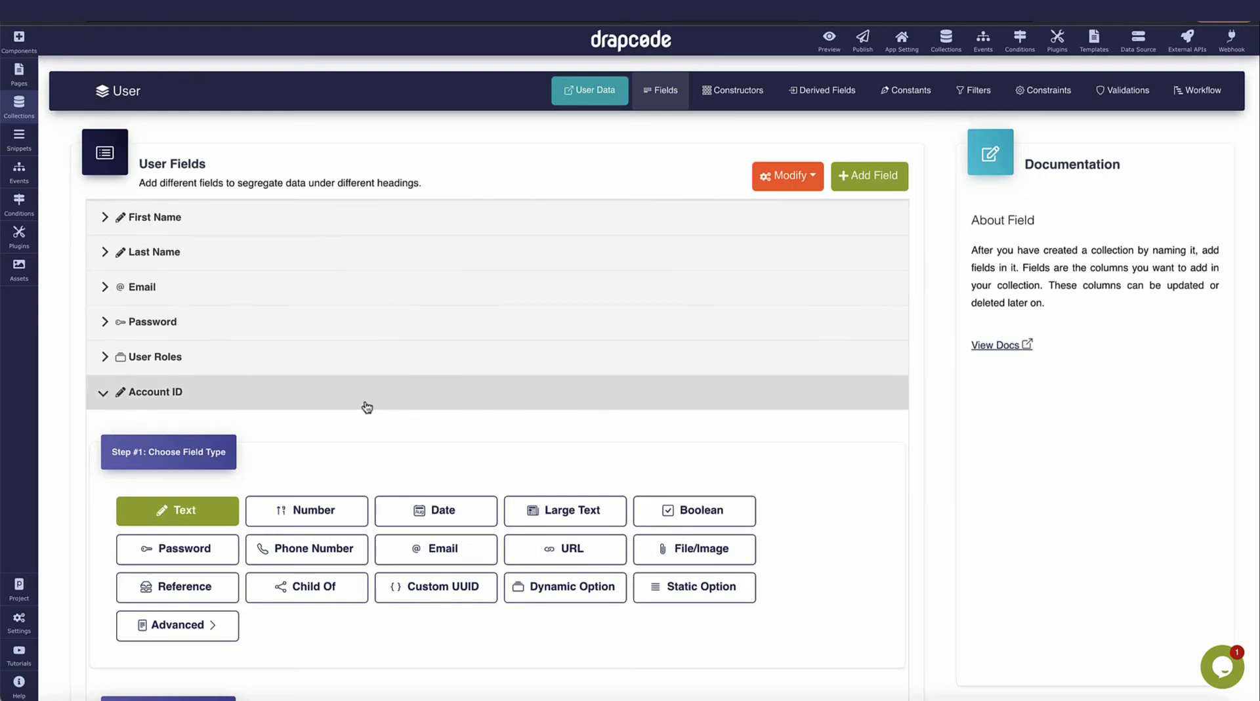
Back in User data, check the two users' Account IDs, ABC and DEF.
{"action": "left_click", "coordinate": [586, 92]}
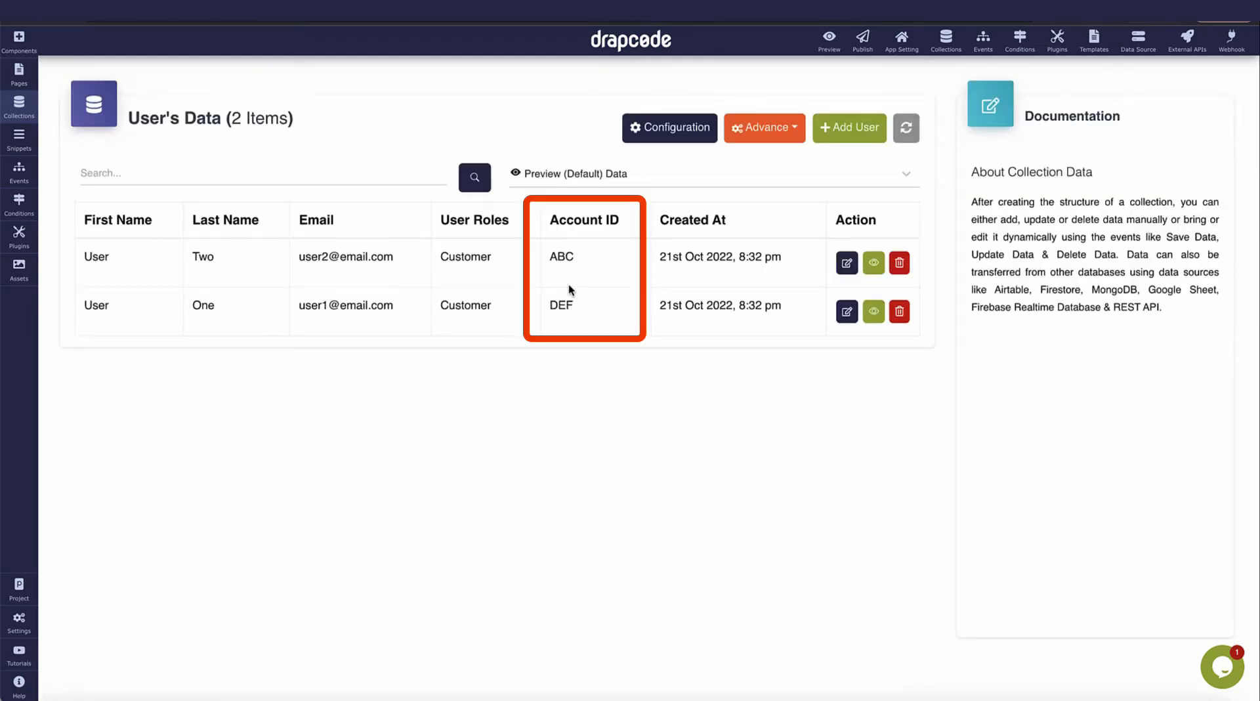
{"action": "double_click", "coordinate": [562, 256]}
{"action": "double_click", "coordinate": [568, 307]}
{"action": "left_click", "coordinate": [19, 105]}
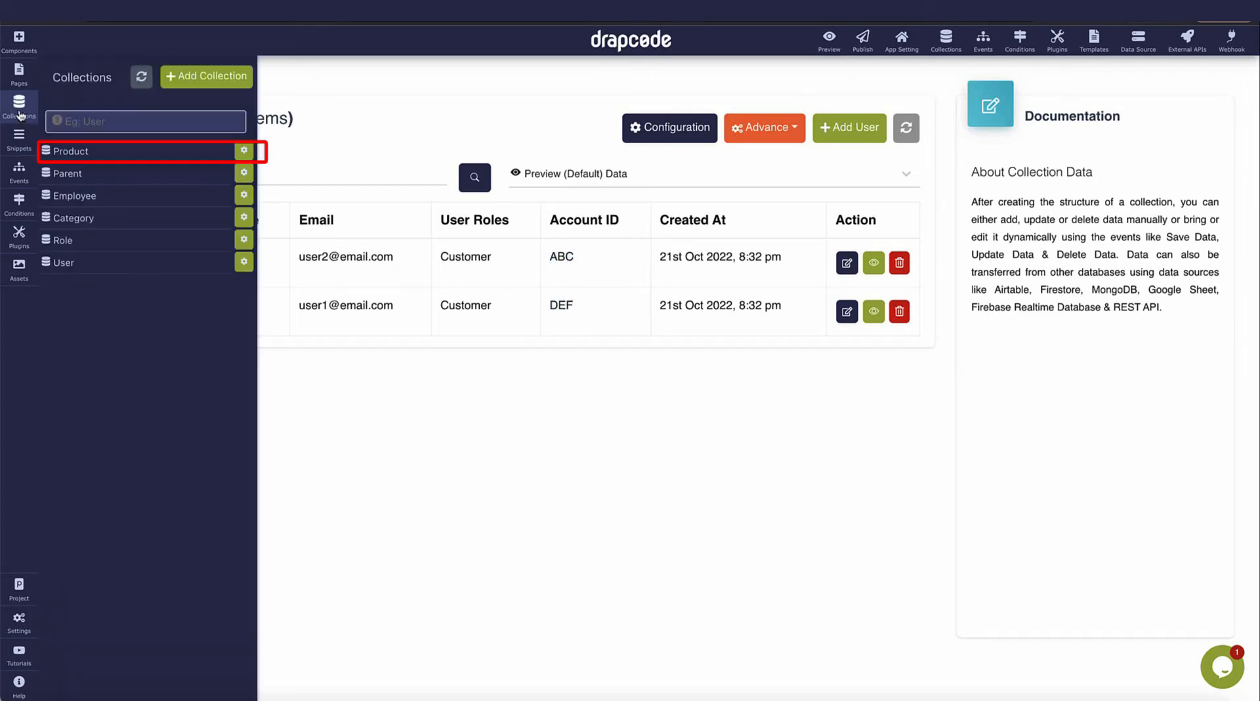
Compare Product rows' Account IDs: P4 ABC, P2 ABC, P1 DEF, P3 ACDES.
{"action": "left_click", "coordinate": [129, 157]}
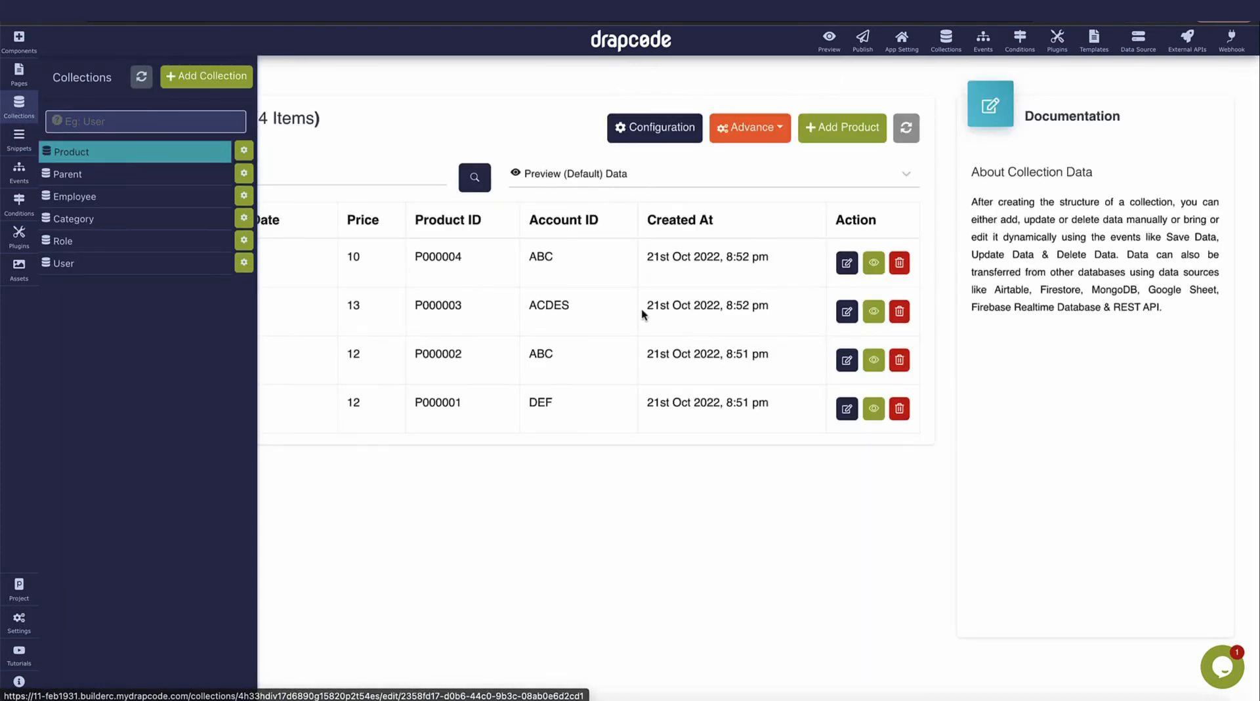
{"action": "left_click", "coordinate": [647, 319]}
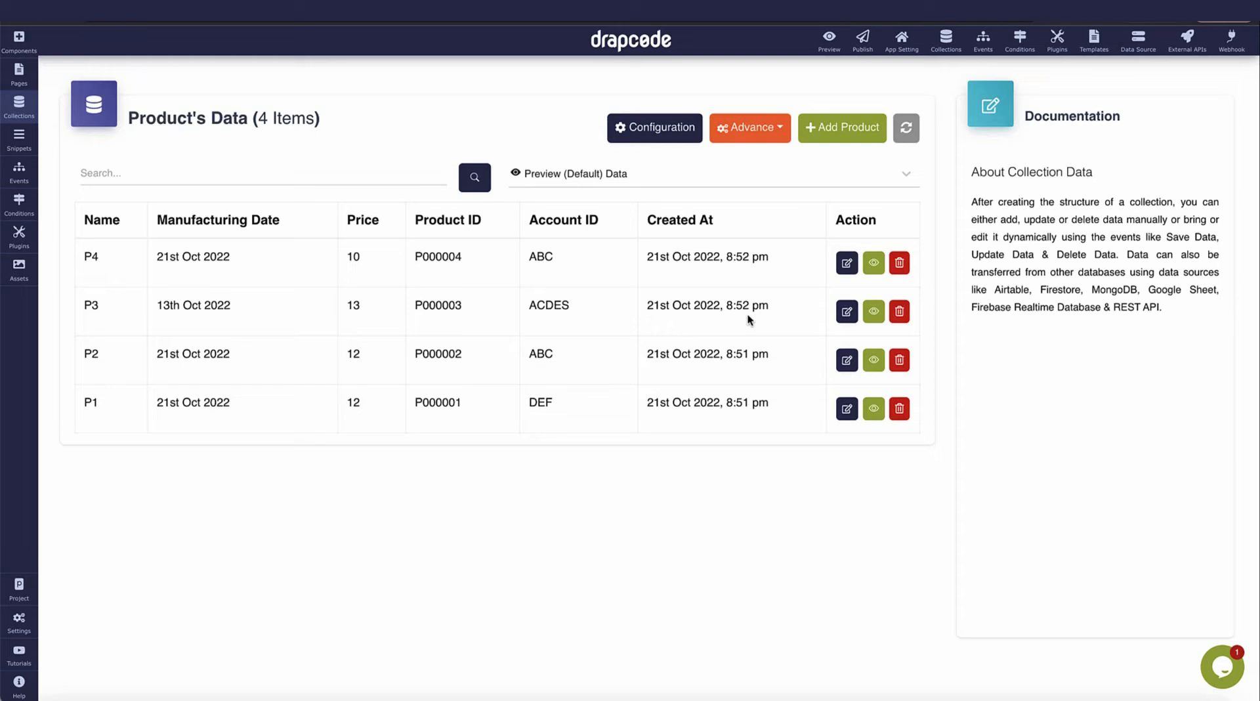
{"action": "double_click", "coordinate": [542, 263]}
{"action": "double_click", "coordinate": [92, 258]}
{"action": "left_click_drag", "start_coordinate": [86, 352], "coordinate": [368, 374]}
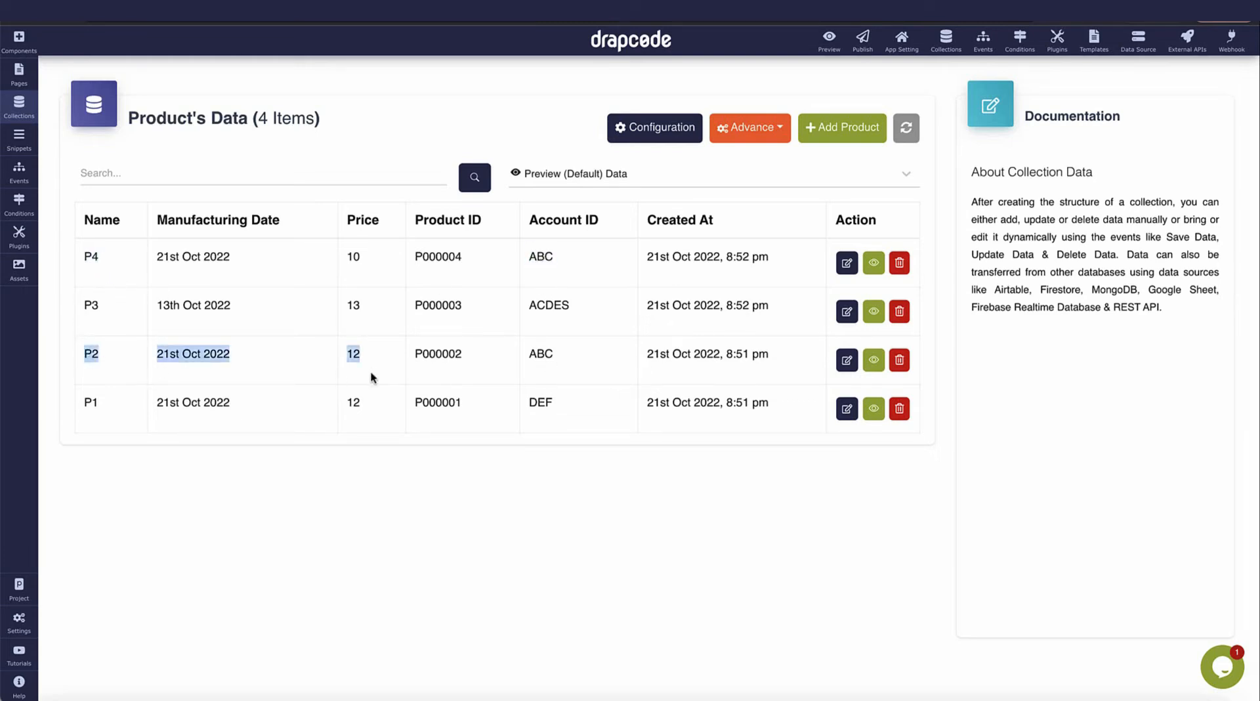
{"action": "double_click", "coordinate": [540, 357]}
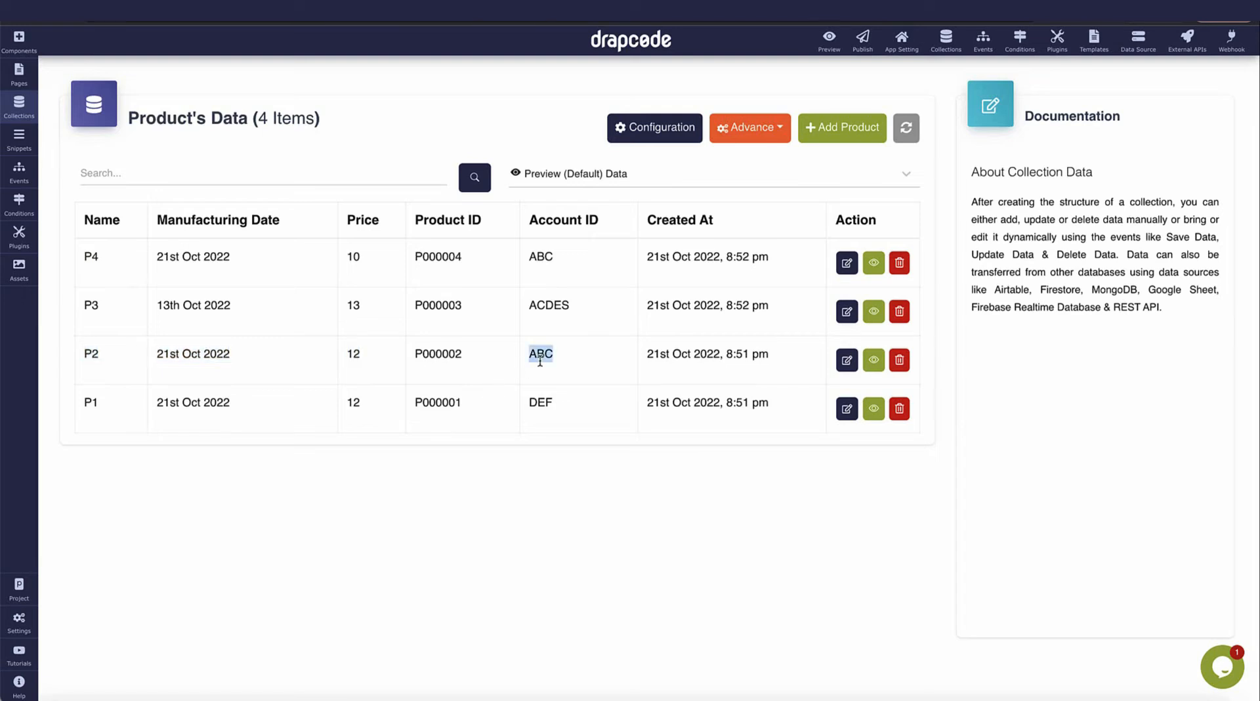
{"action": "double_click", "coordinate": [542, 408]}
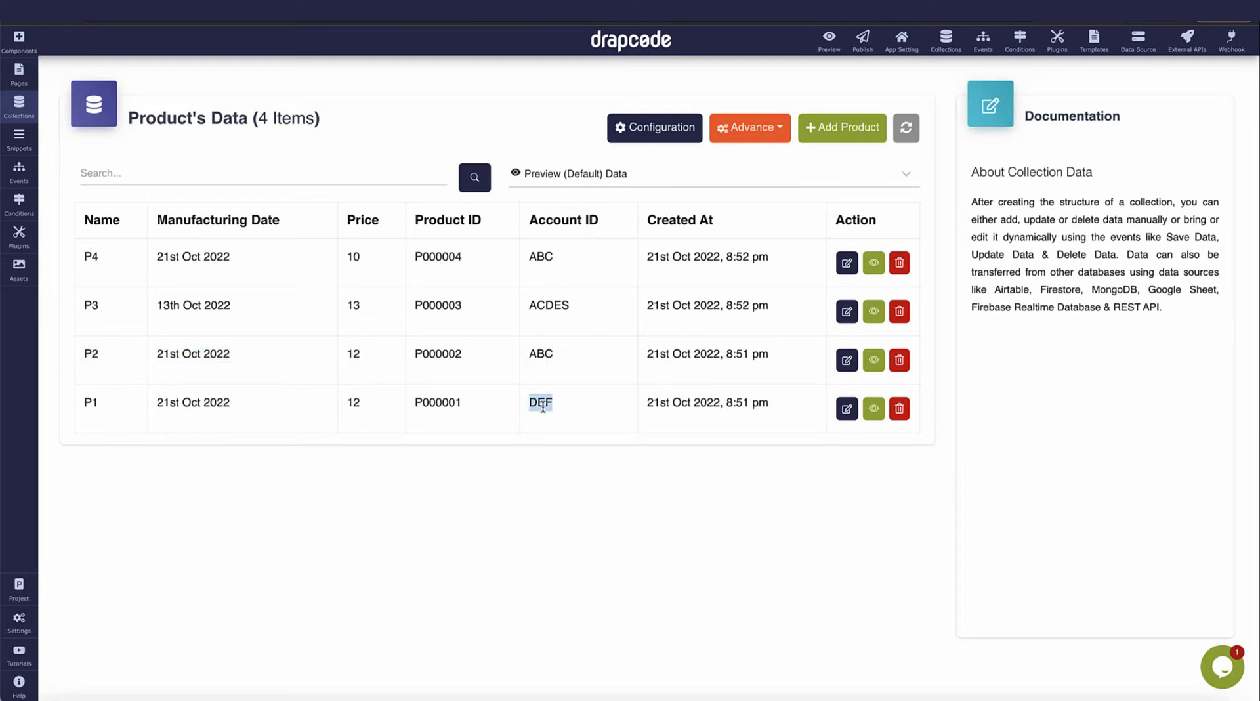
{"action": "left_click", "coordinate": [104, 407]}
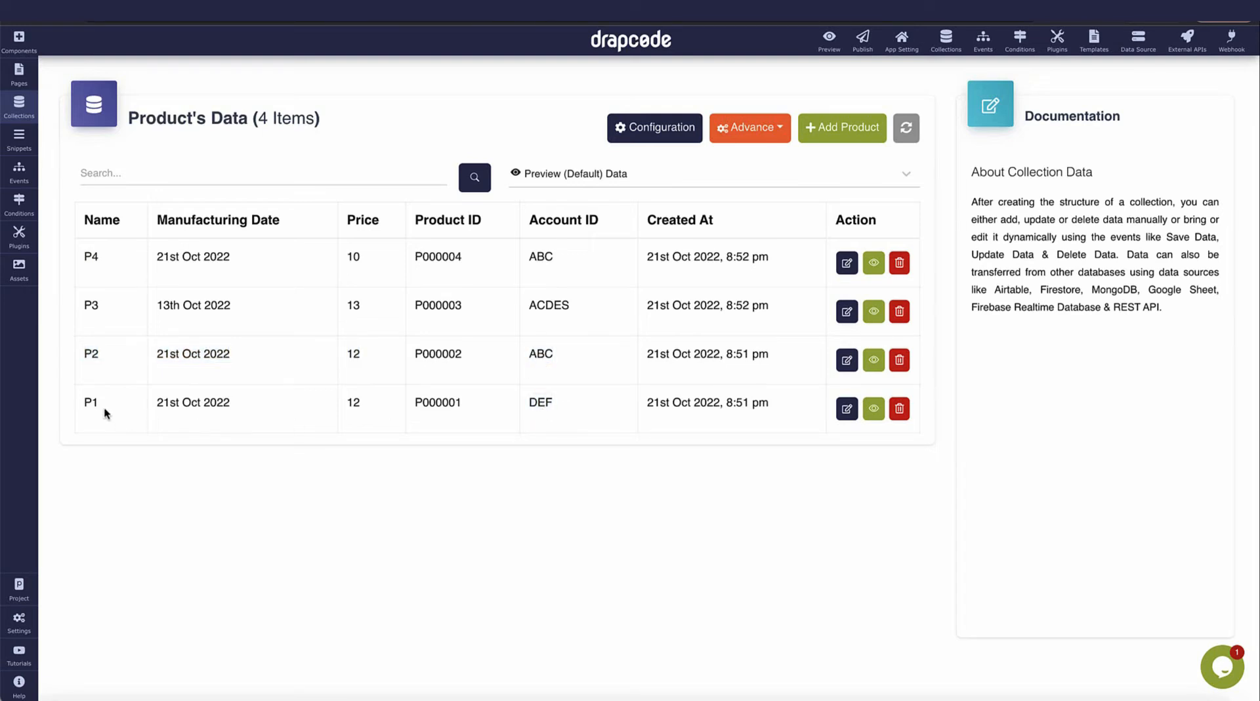
{"action": "double_click", "coordinate": [551, 304]}
{"action": "left_click", "coordinate": [653, 131]}
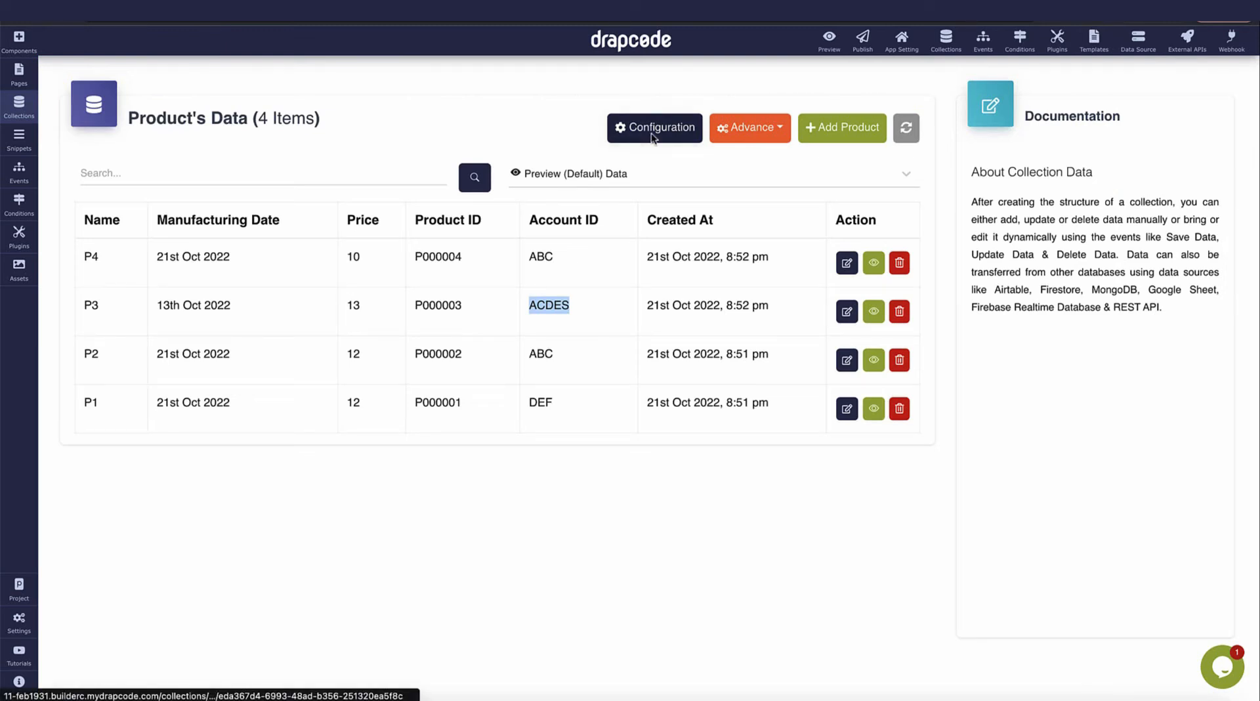
Name the new filter 'Account Id is equals to Current User Account ID', finding all matching data.
{"action": "left_click", "coordinate": [312, 226]}
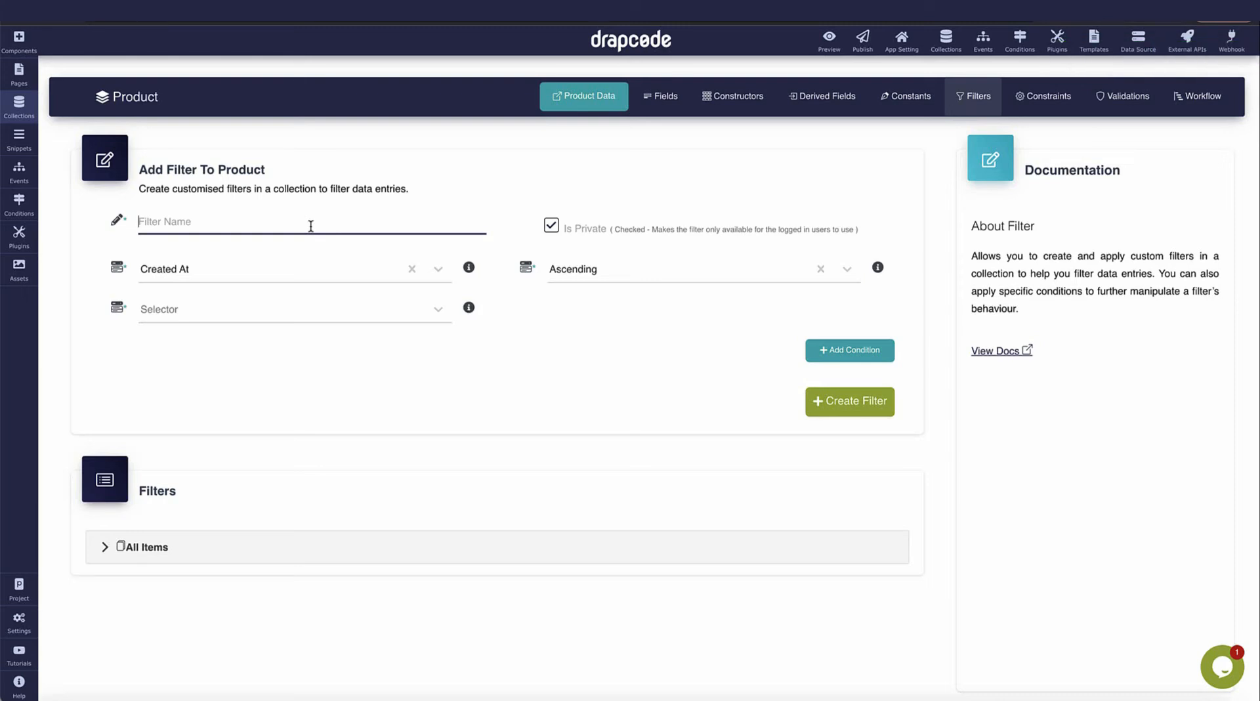
{"action": "type", "text": "Account Id is eq"}
{"action": "key", "text": "BackSpace"}
{"action": "type", "text": "equals to Current User"}
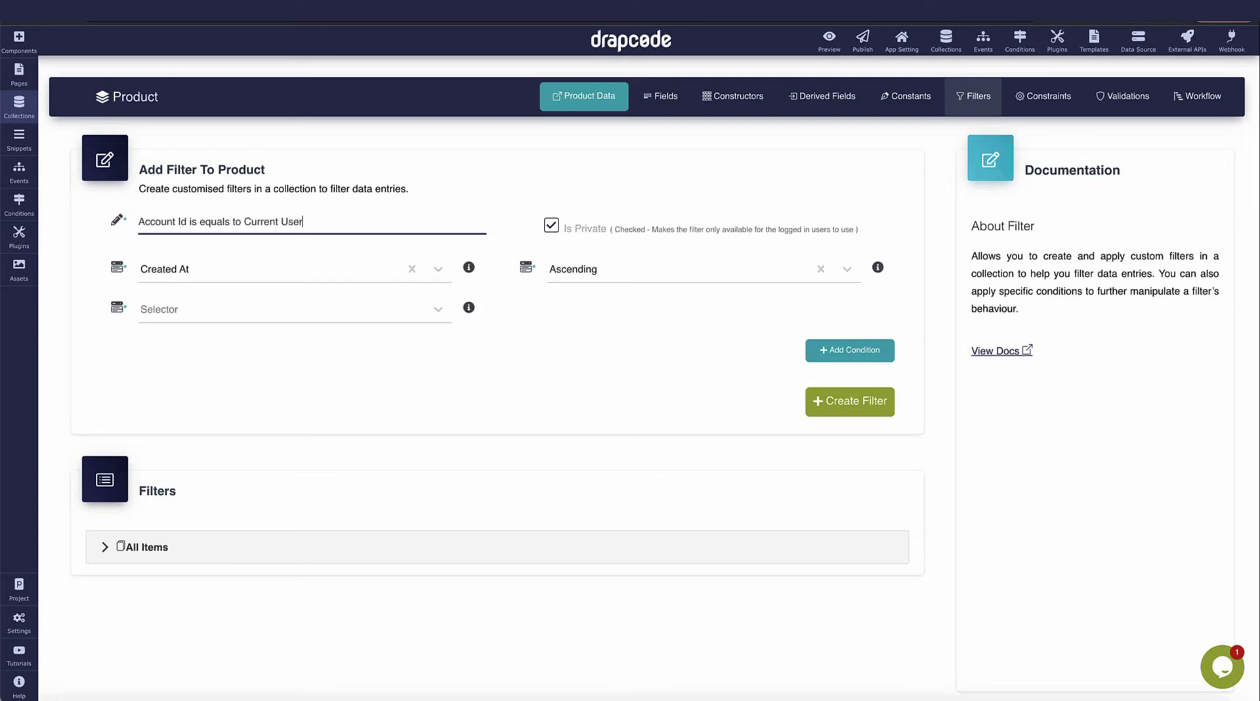
{"action": "type", "text": " Account ID"}
{"action": "left_click", "coordinate": [301, 313]}
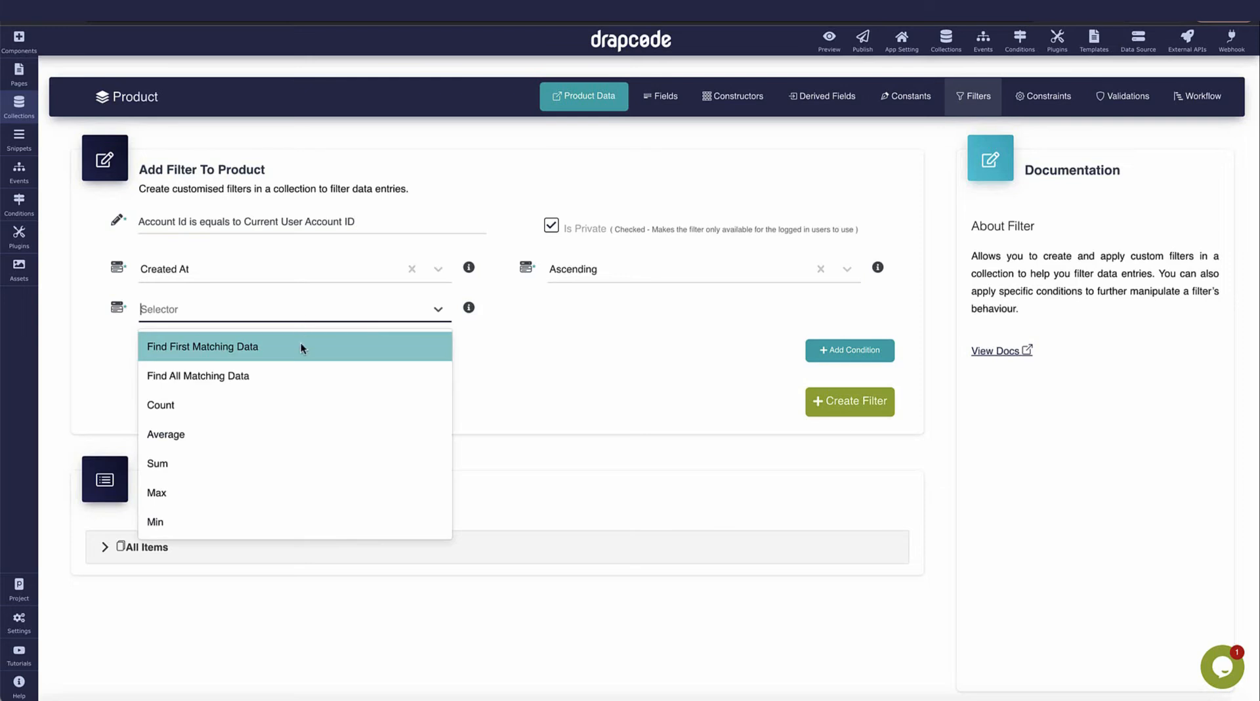
{"action": "left_click", "coordinate": [298, 371]}
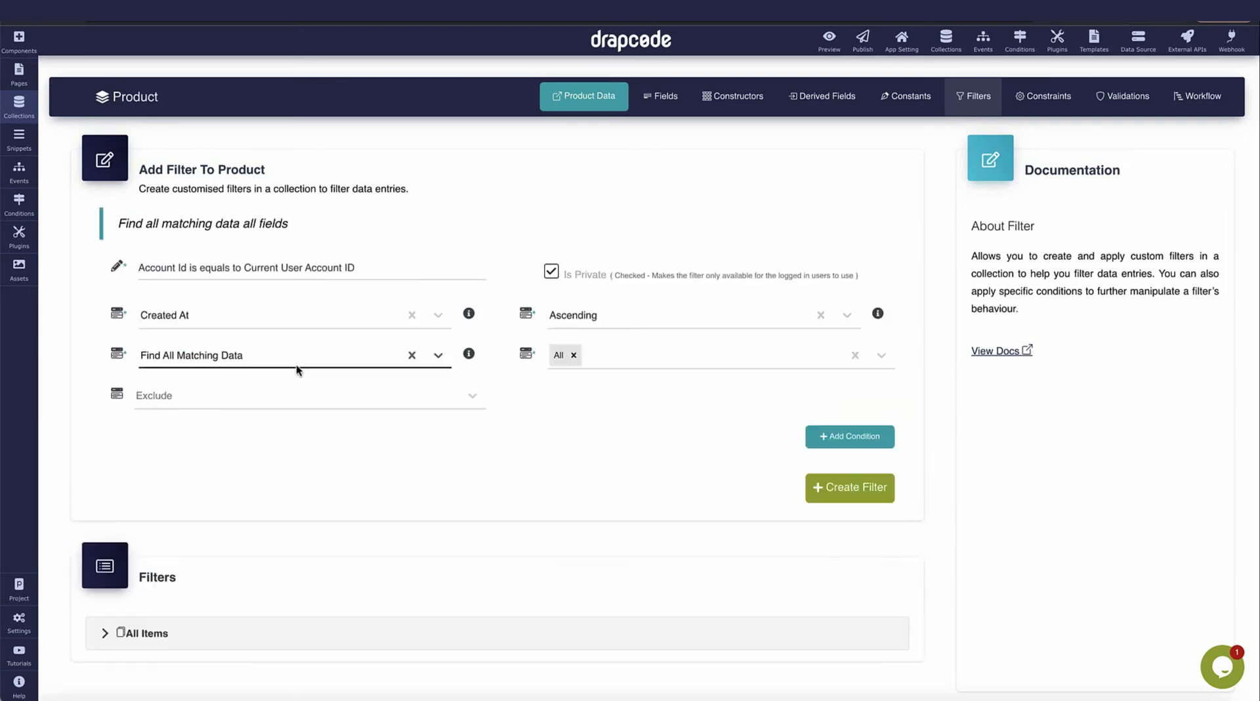
Add condition: Account ID Equals the current logged-in user's Account ID.
{"action": "left_click", "coordinate": [842, 439]}
{"action": "scroll", "coordinate": [524, 380], "scroll_direction": "down", "scroll_amount": 3}
{"action": "left_click", "coordinate": [436, 300]}
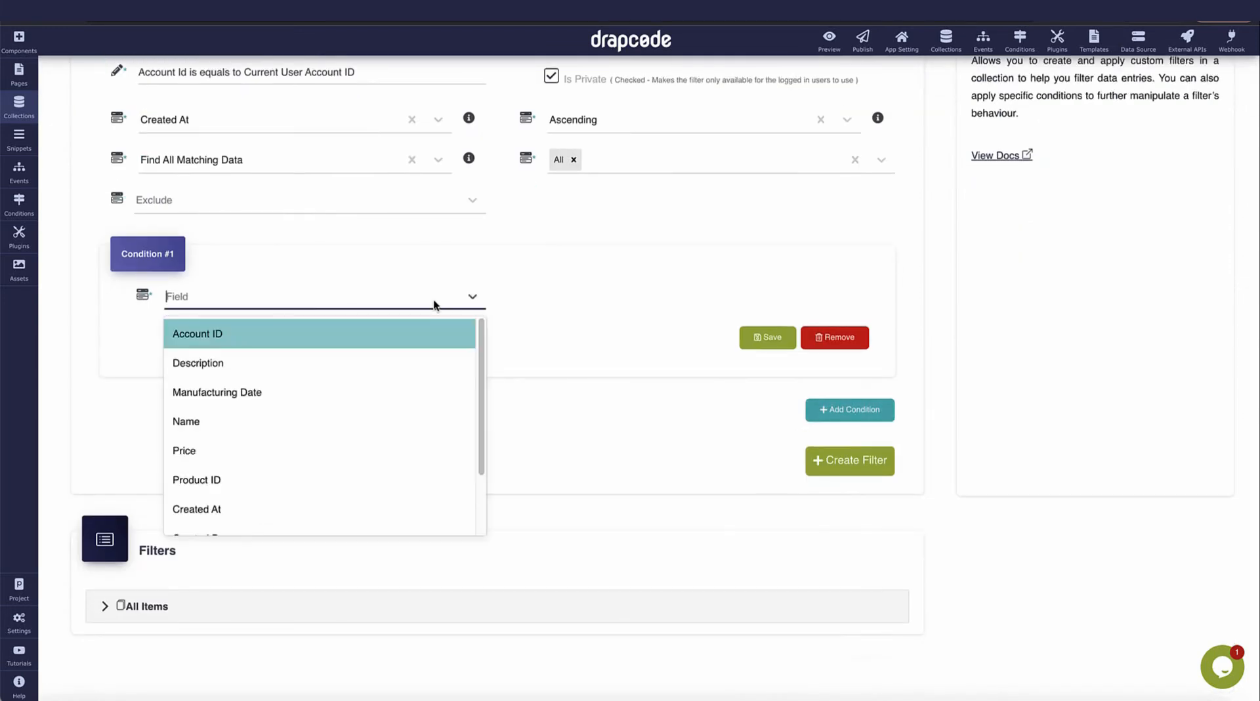
{"action": "left_click", "coordinate": [421, 333]}
{"action": "left_click", "coordinate": [613, 293]}
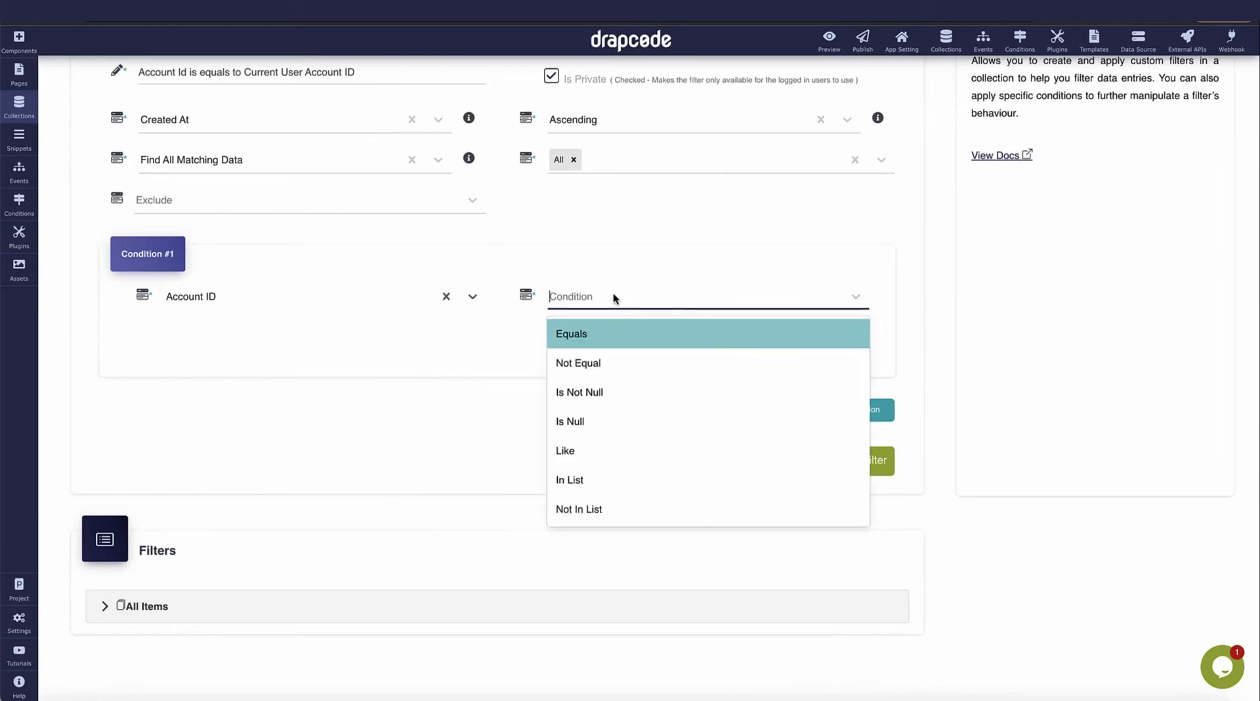
{"action": "left_click", "coordinate": [611, 330]}
{"action": "left_click", "coordinate": [448, 347]}
{"action": "left_click", "coordinate": [403, 371]}
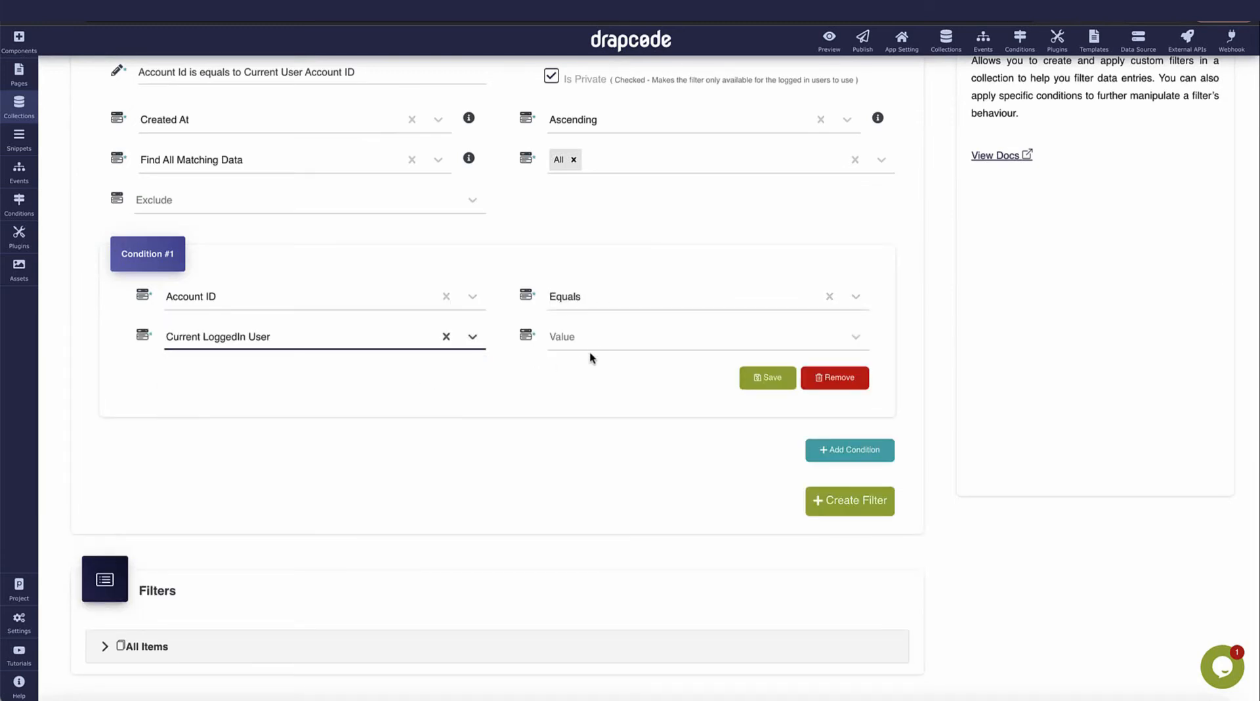
{"action": "left_click", "coordinate": [599, 346]}
{"action": "left_click", "coordinate": [600, 476]}
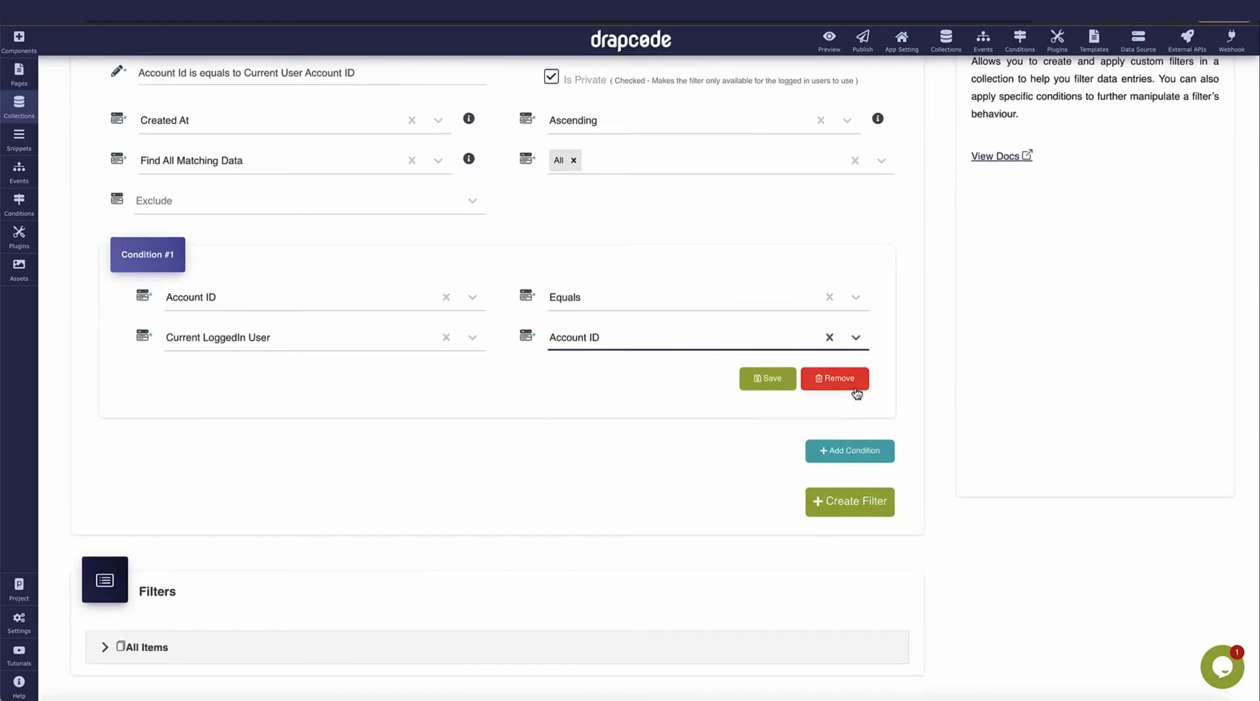
{"action": "scroll", "coordinate": [980, 395], "scroll_direction": "up", "scroll_amount": 3}
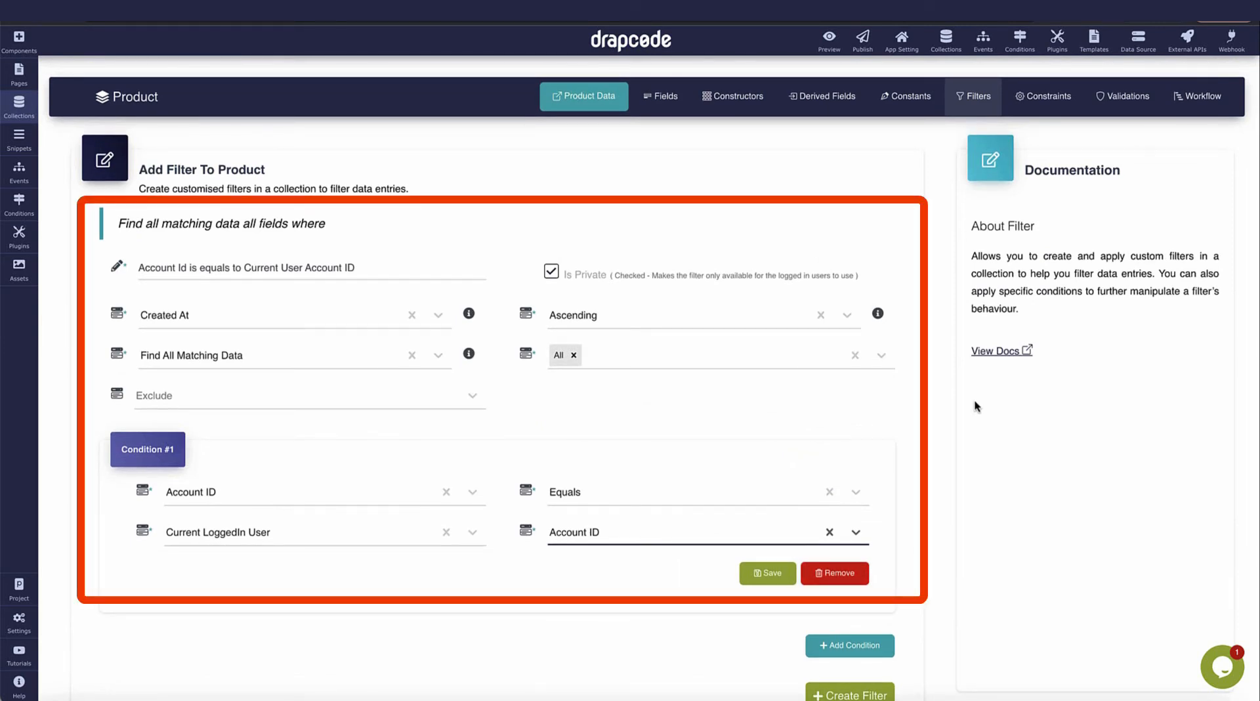
Save the Account ID condition and create the filter.
{"action": "left_click", "coordinate": [941, 412]}
{"action": "scroll", "coordinate": [940, 412], "scroll_direction": "down", "scroll_amount": 1}
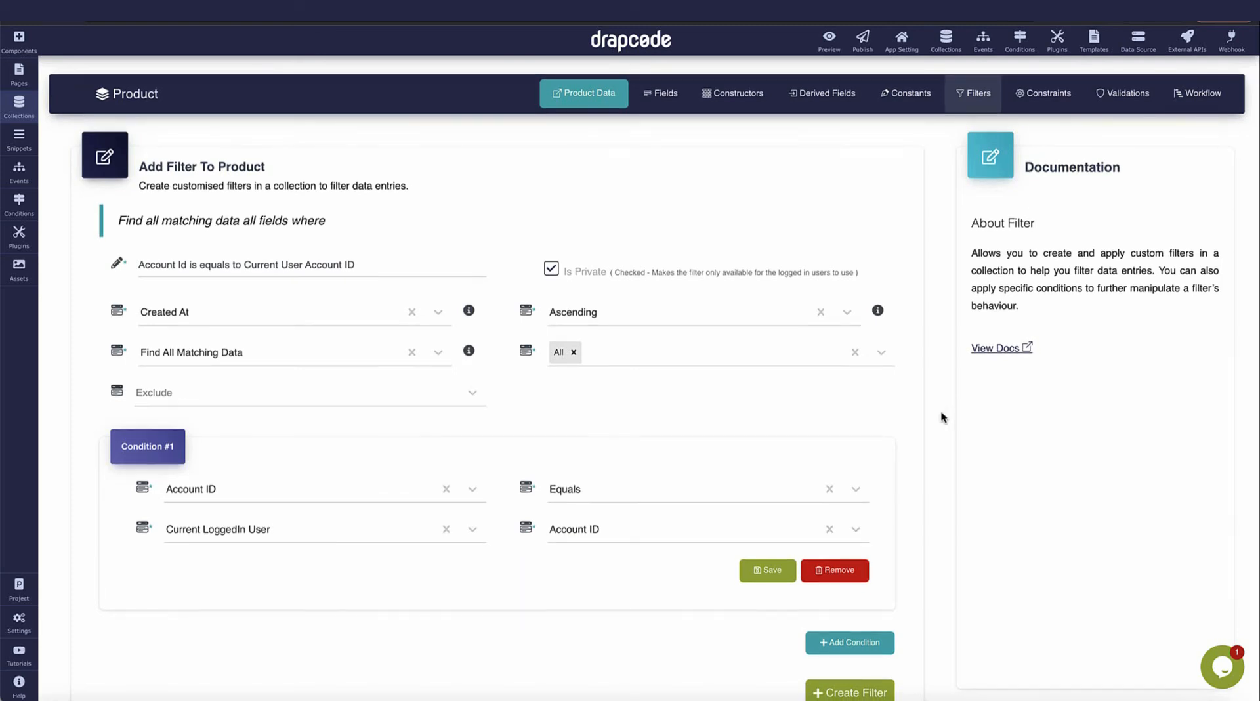
{"action": "scroll", "coordinate": [939, 413], "scroll_direction": "down", "scroll_amount": 1}
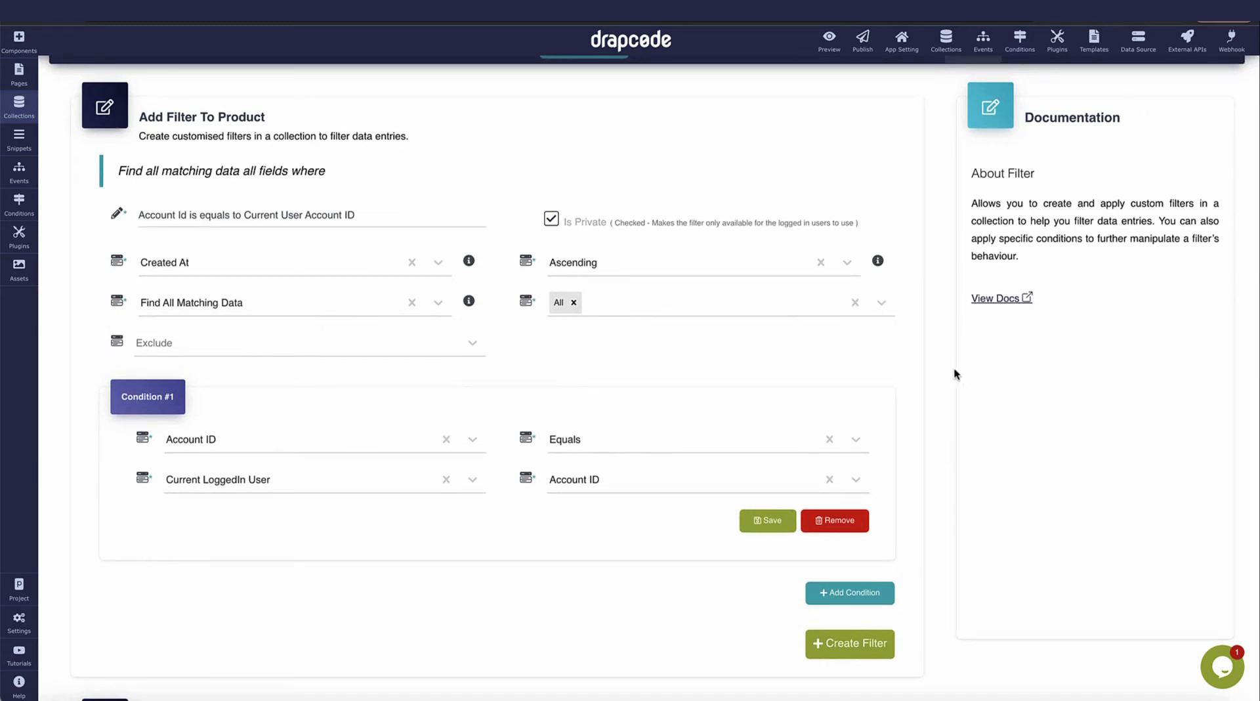
{"action": "left_click", "coordinate": [761, 520]}
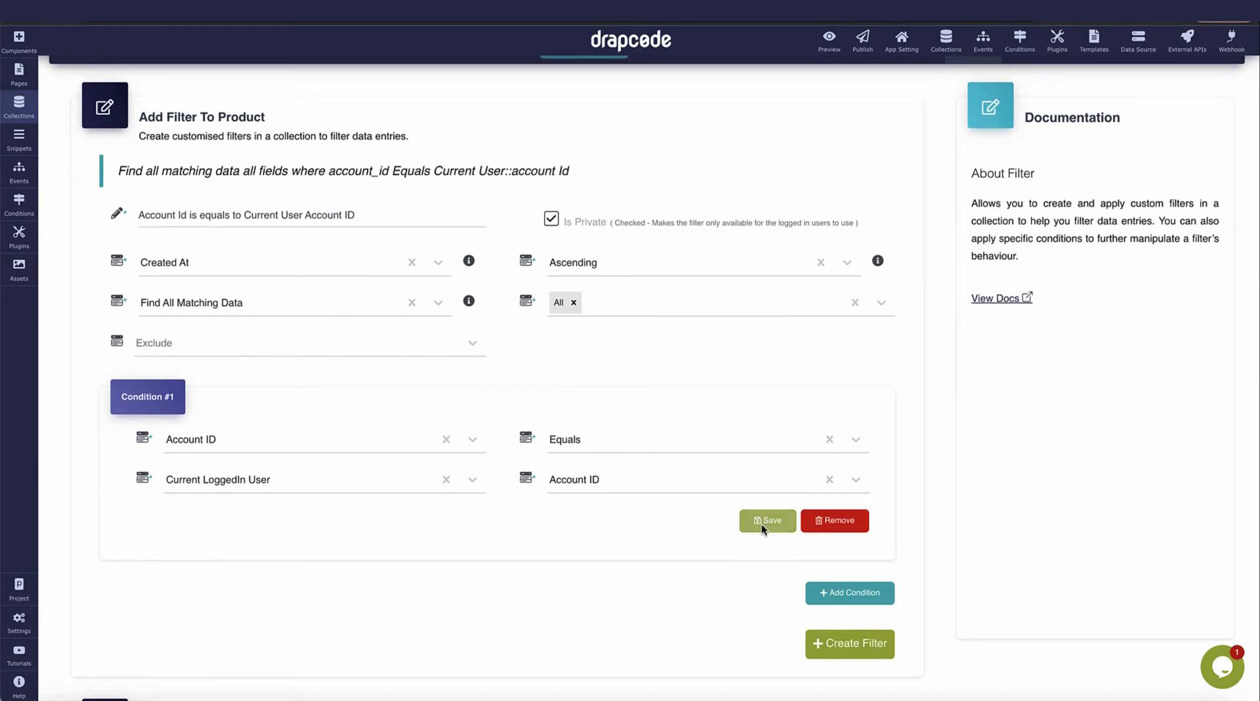
{"action": "left_click", "coordinate": [851, 646]}
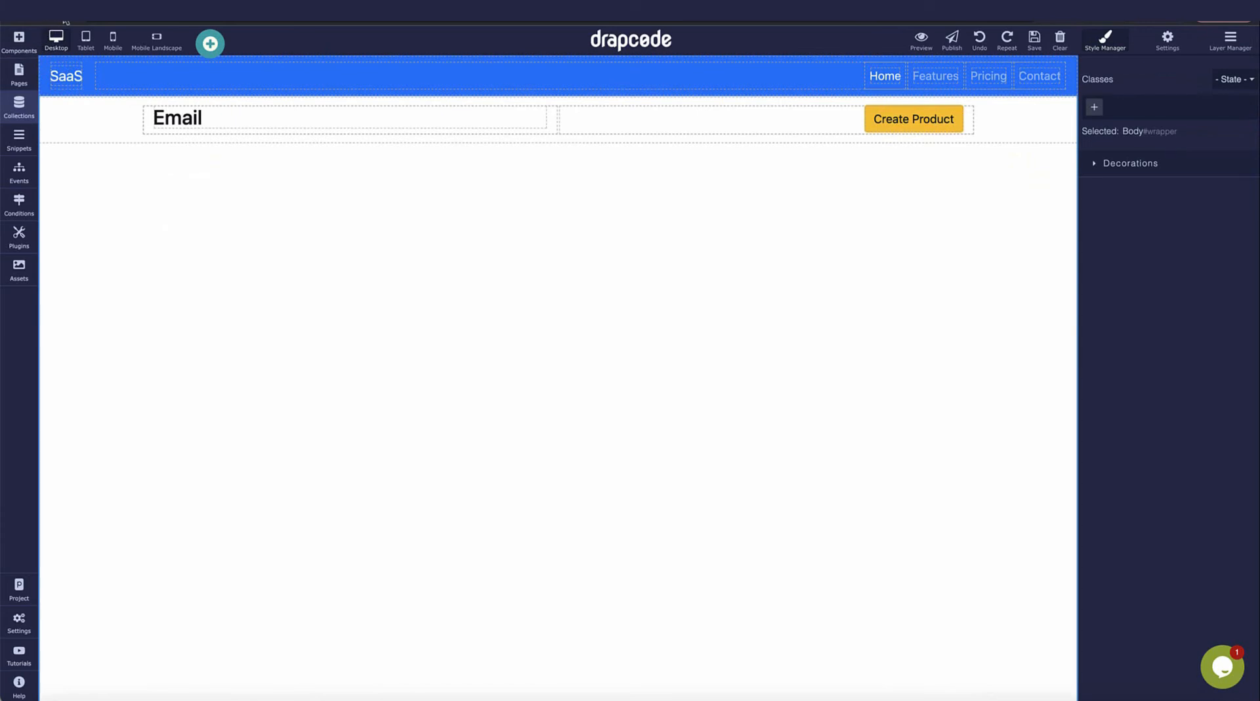
Place a data table fed from the Product collection with the 'Account Id is equals to Current User Account ID' filter.
{"action": "left_click", "coordinate": [19, 41]}
{"action": "left_click_drag", "start_coordinate": [201, 251], "coordinate": [293, 322]}
{"action": "left_click", "coordinate": [597, 341]}
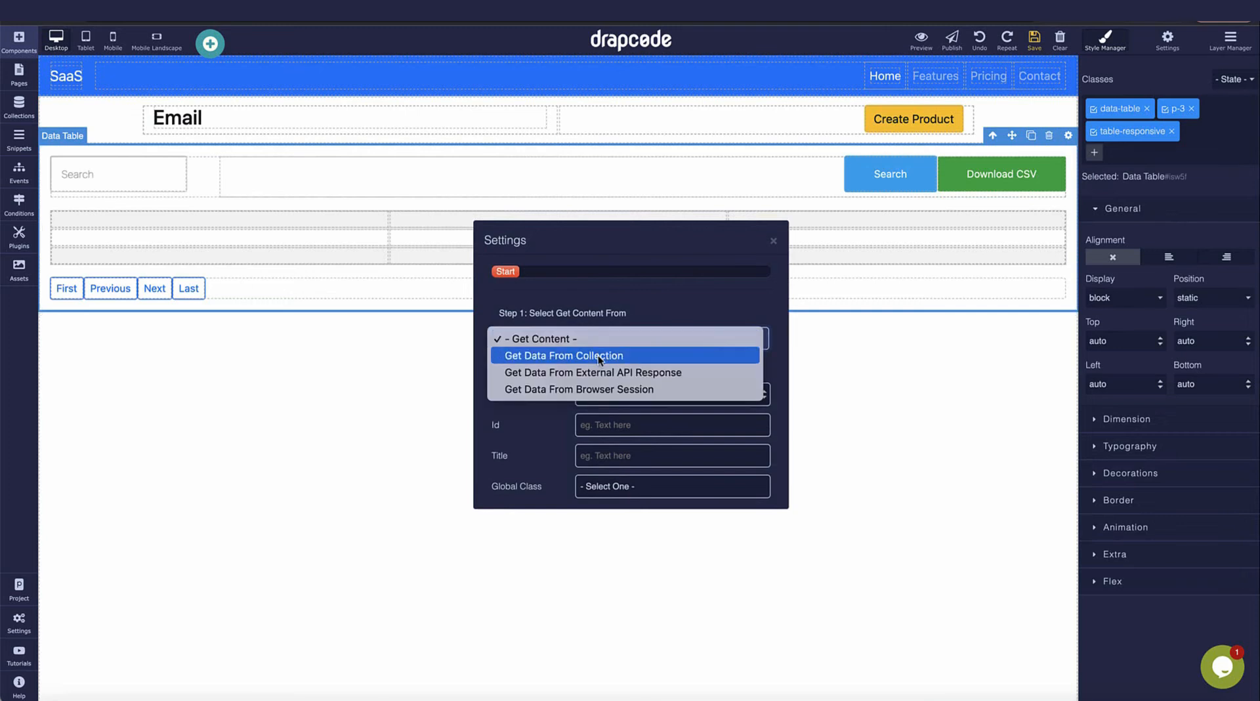
{"action": "left_click", "coordinate": [597, 355]}
{"action": "left_click", "coordinate": [601, 369]}
{"action": "left_click", "coordinate": [624, 419]}
{"action": "left_click", "coordinate": [636, 344]}
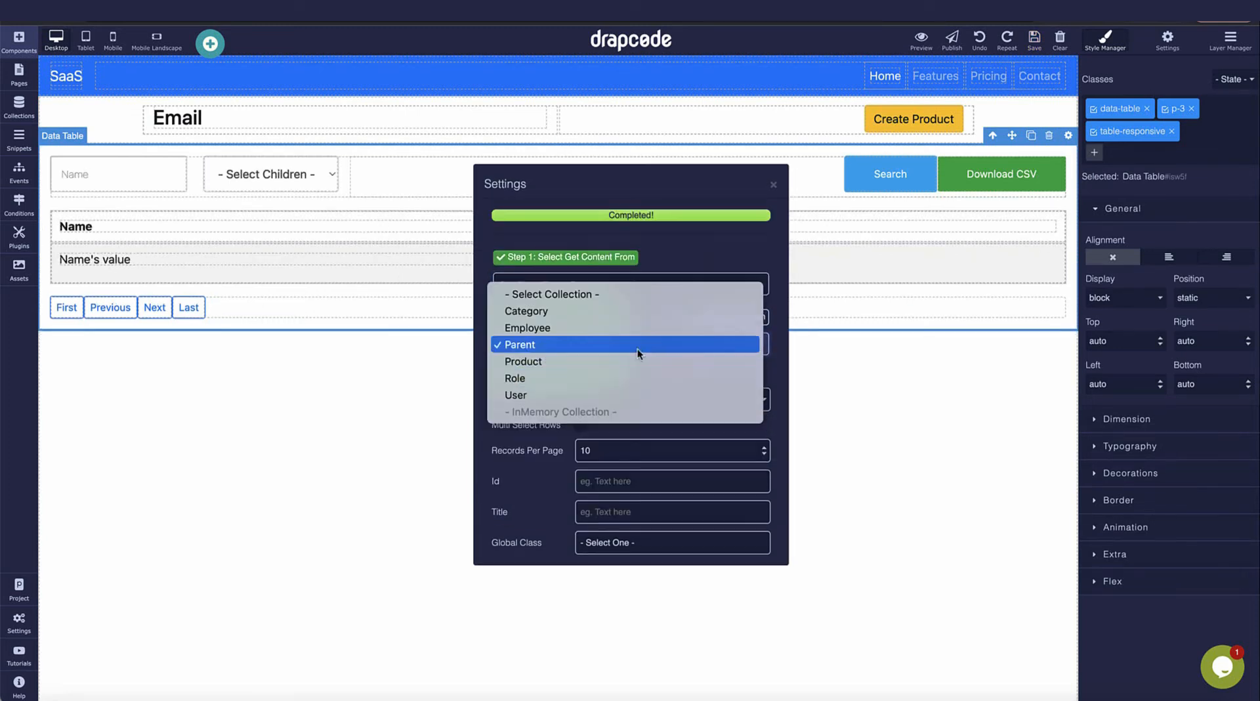
{"action": "left_click", "coordinate": [636, 356]}
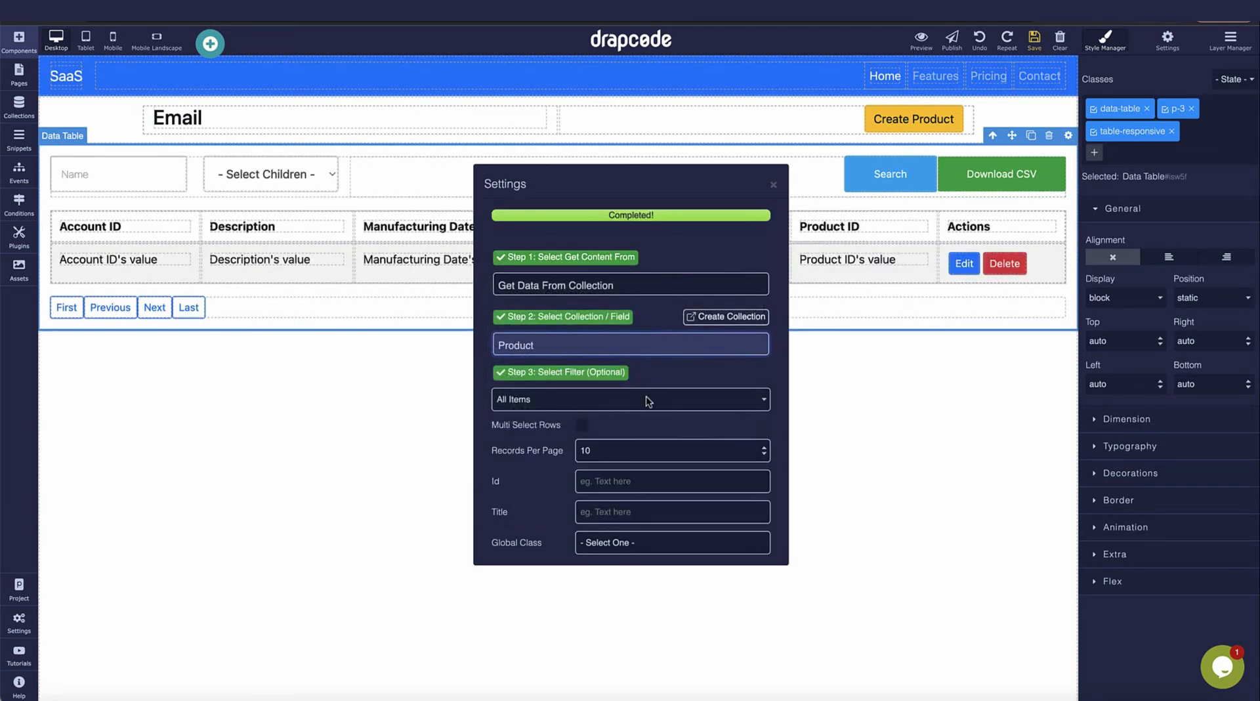
{"action": "left_click", "coordinate": [643, 397]}
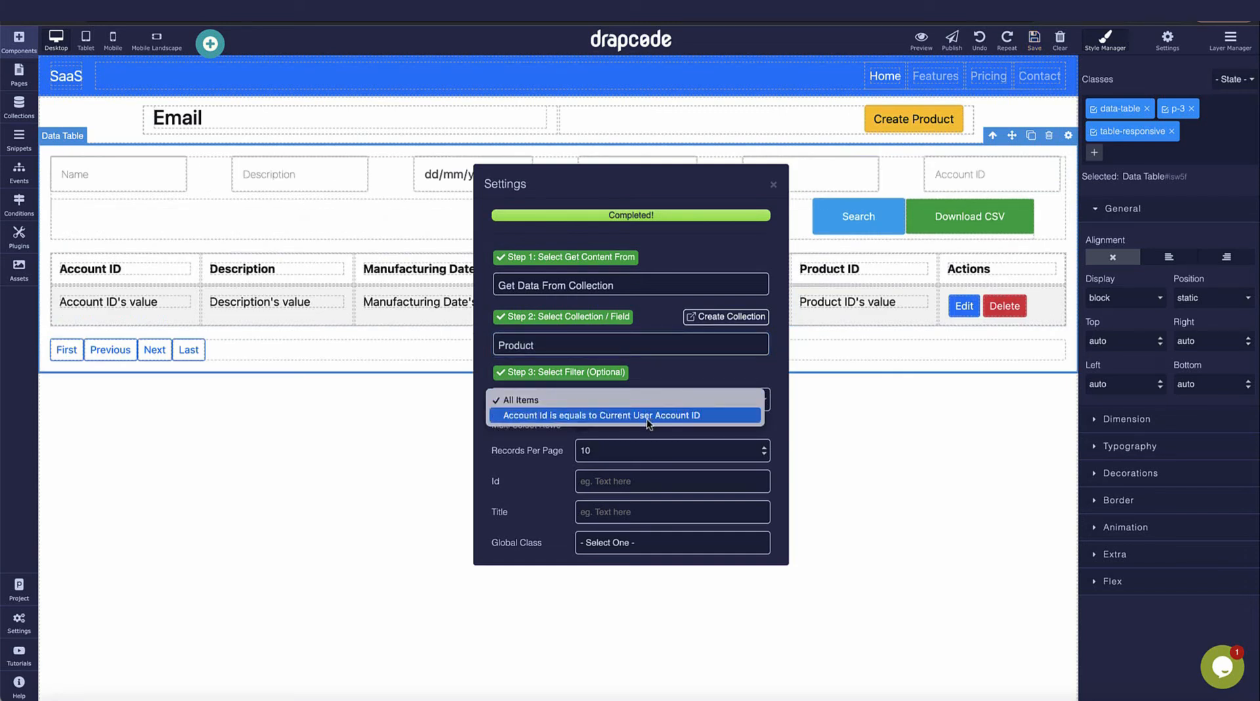
{"action": "left_click", "coordinate": [648, 416]}
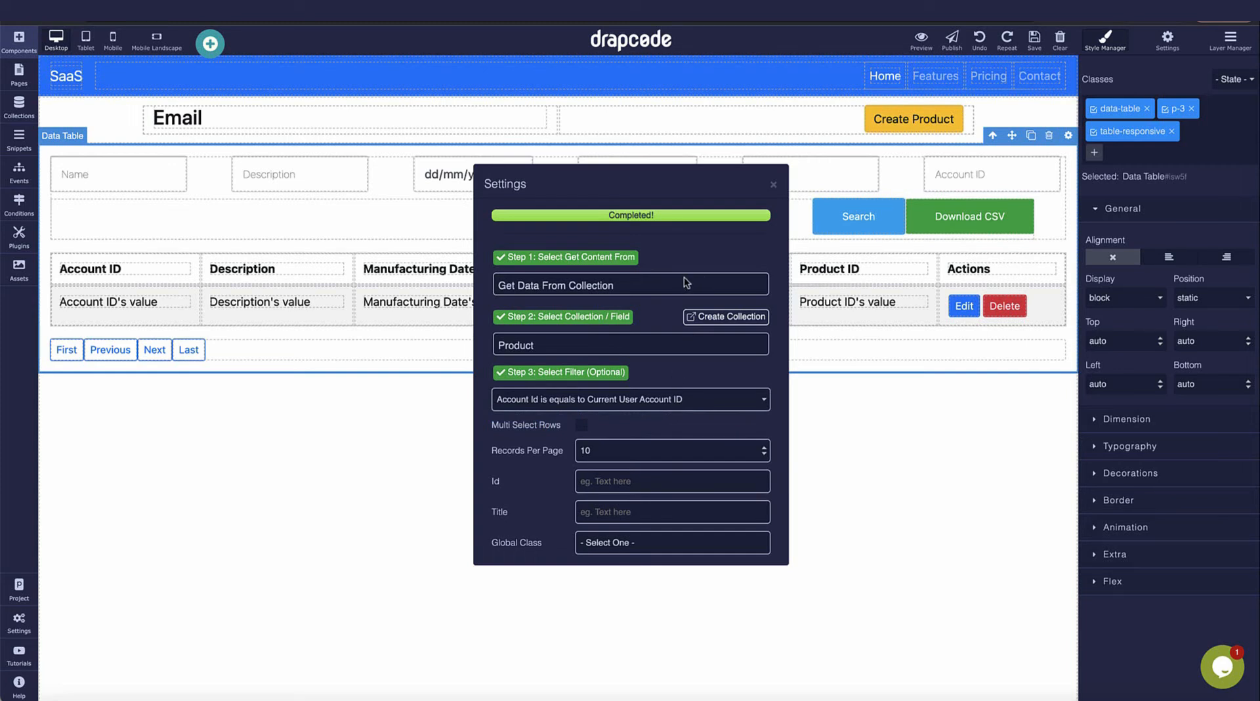
Close the table settings and delete the search form above the table.
{"action": "left_click", "coordinate": [773, 188]}
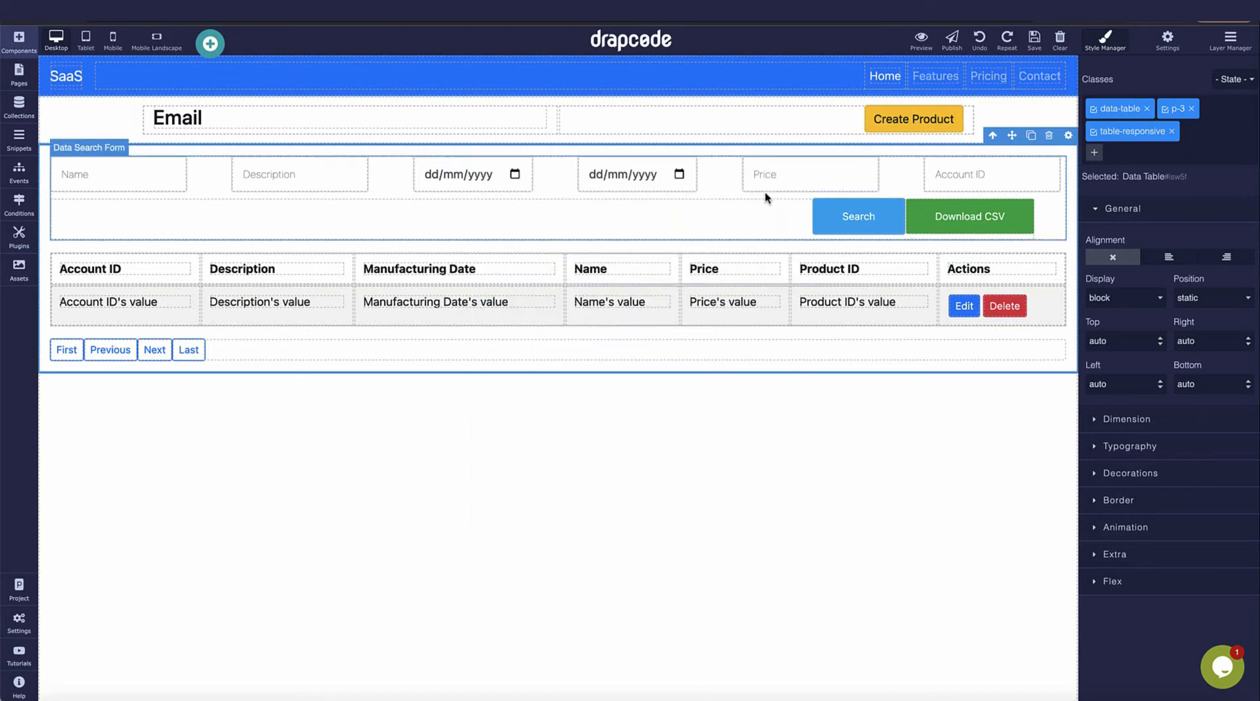
{"action": "left_click", "coordinate": [740, 219]}
{"action": "left_click", "coordinate": [950, 189]}
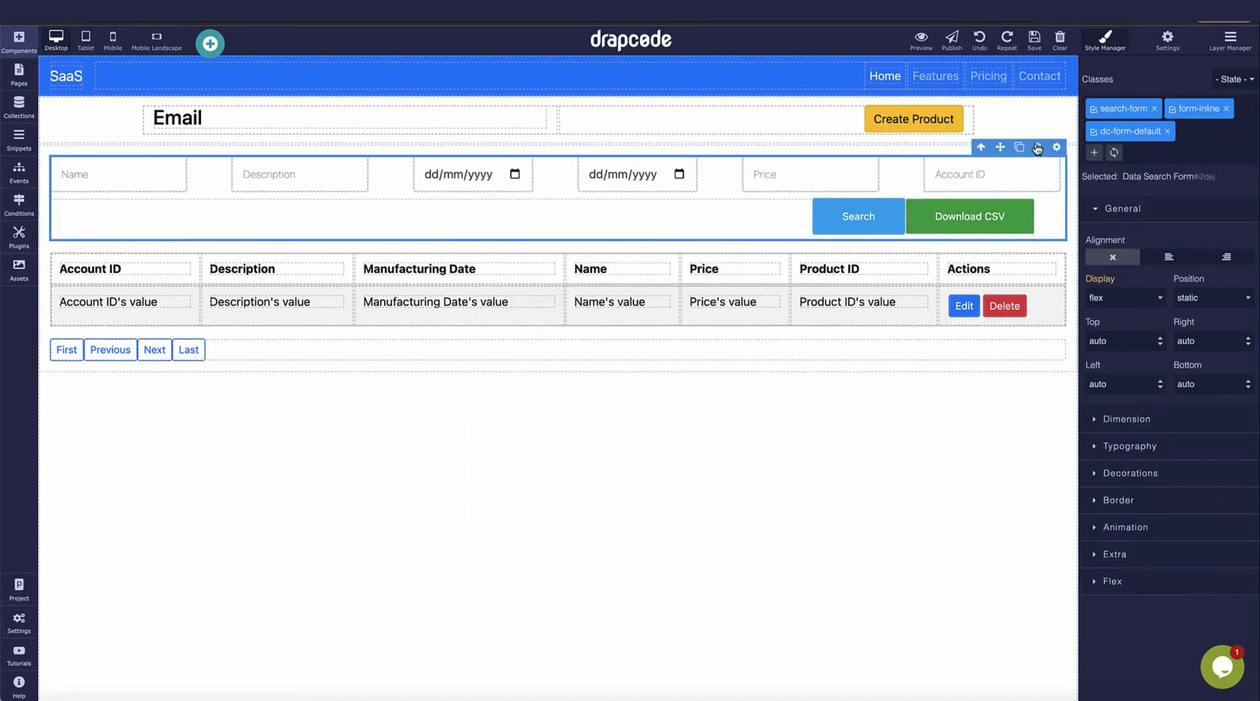
{"action": "left_click", "coordinate": [1031, 147]}
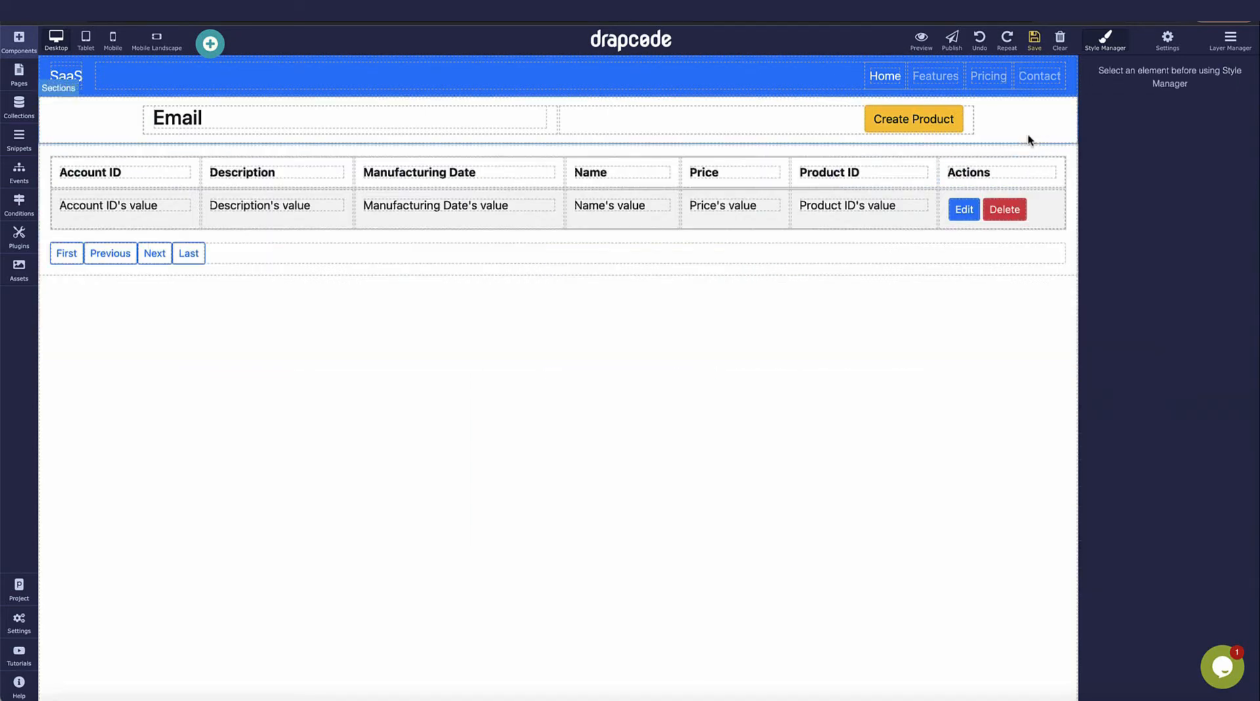
Preview the app and check the logged-in user's e-mail heading and the single DEF row.
{"action": "left_click", "coordinate": [921, 41]}
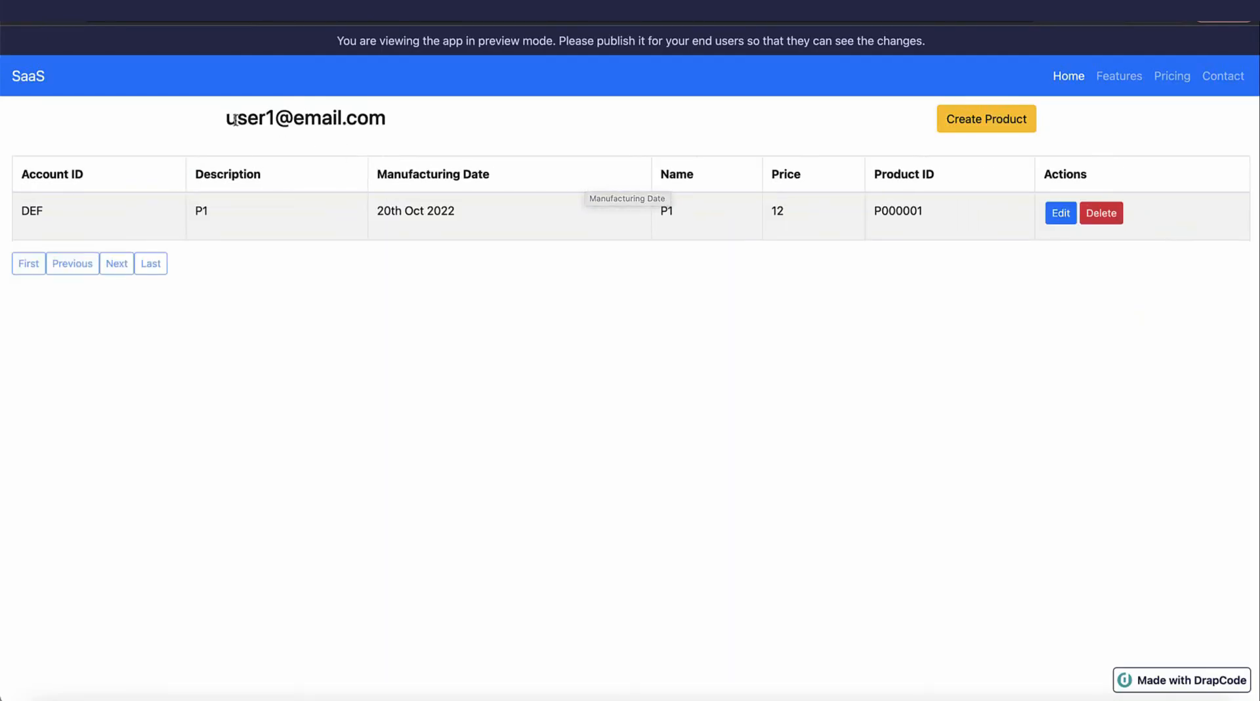
{"action": "left_click_drag", "start_coordinate": [230, 119], "coordinate": [387, 125]}
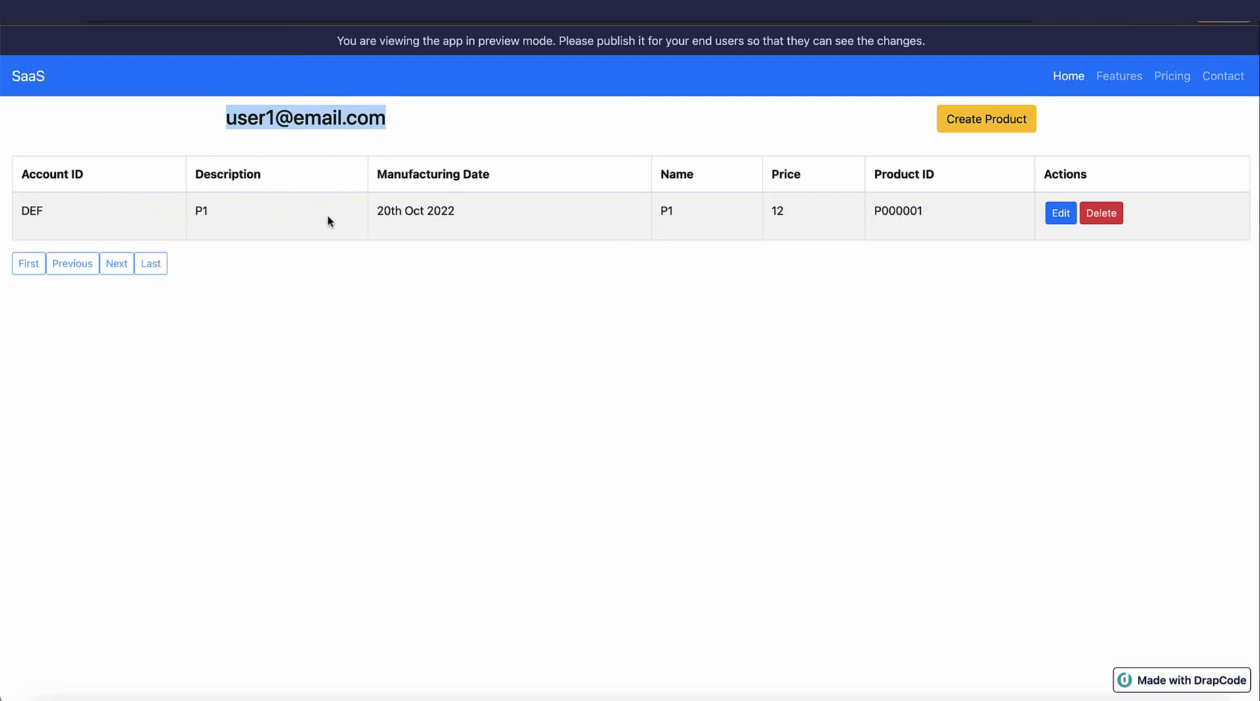
{"action": "triple_click", "coordinate": [274, 119]}
{"action": "double_click", "coordinate": [33, 208]}
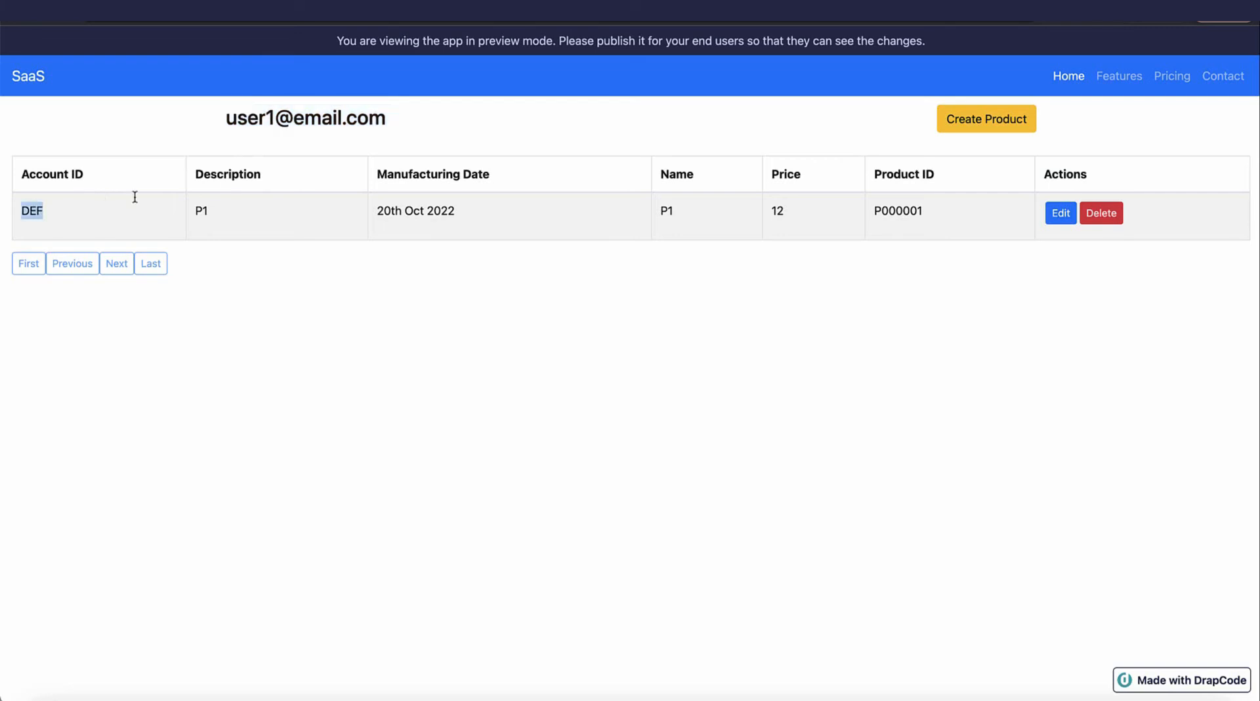
Back in the editor, match product P1's DEF Account ID to the user holding DEF, noting the second user's e-mail.
{"action": "key", "text": "ctrl+shift+Tab"}
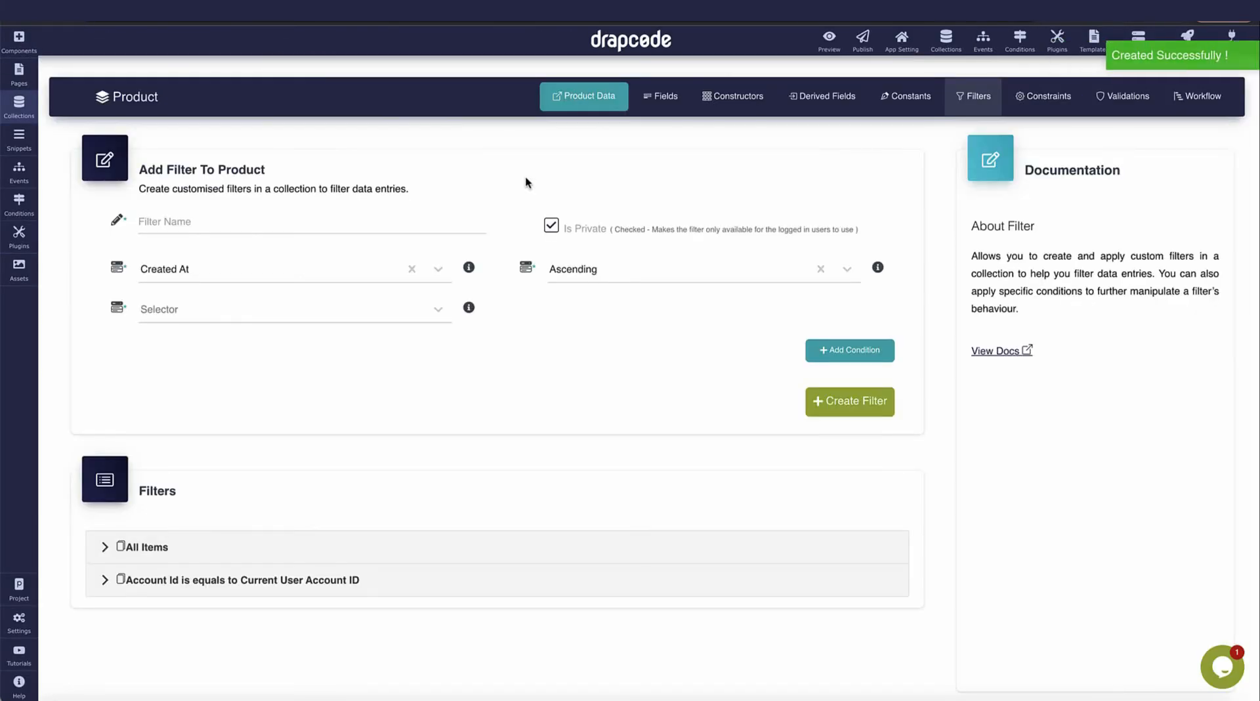
{"action": "left_click", "coordinate": [584, 110]}
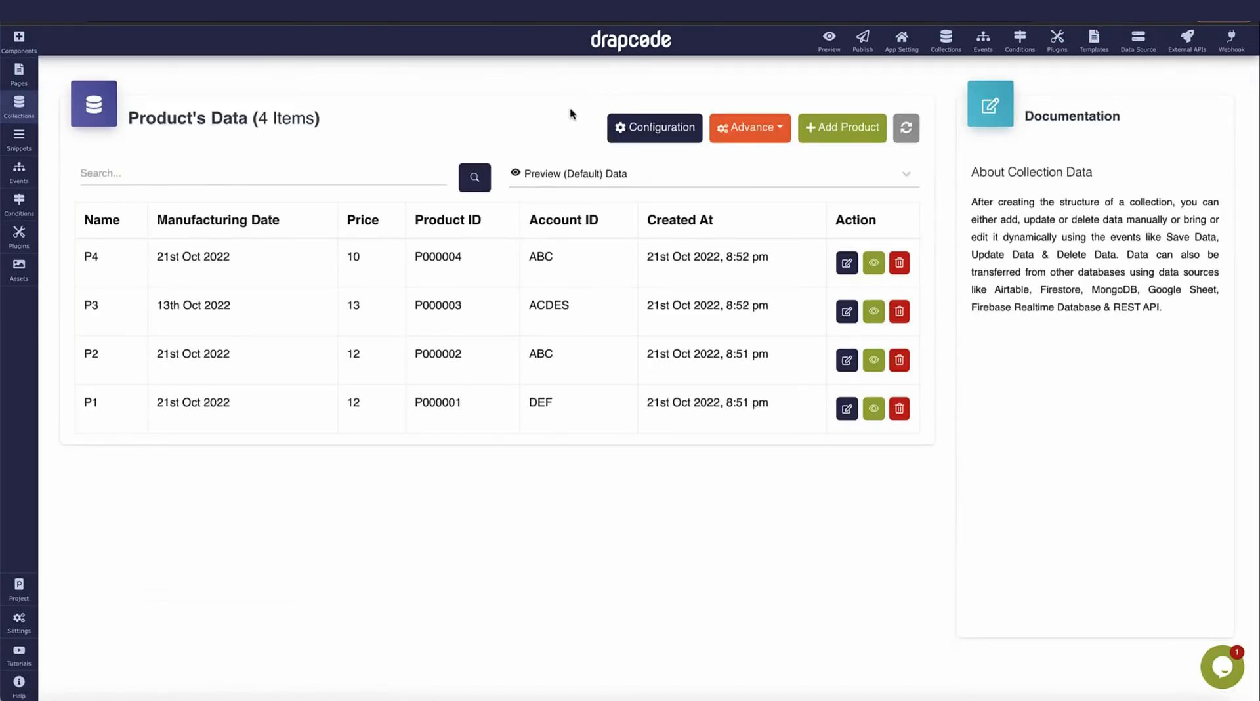
{"action": "double_click", "coordinate": [540, 402]}
{"action": "left_click", "coordinate": [19, 103]}
{"action": "left_click", "coordinate": [116, 263]}
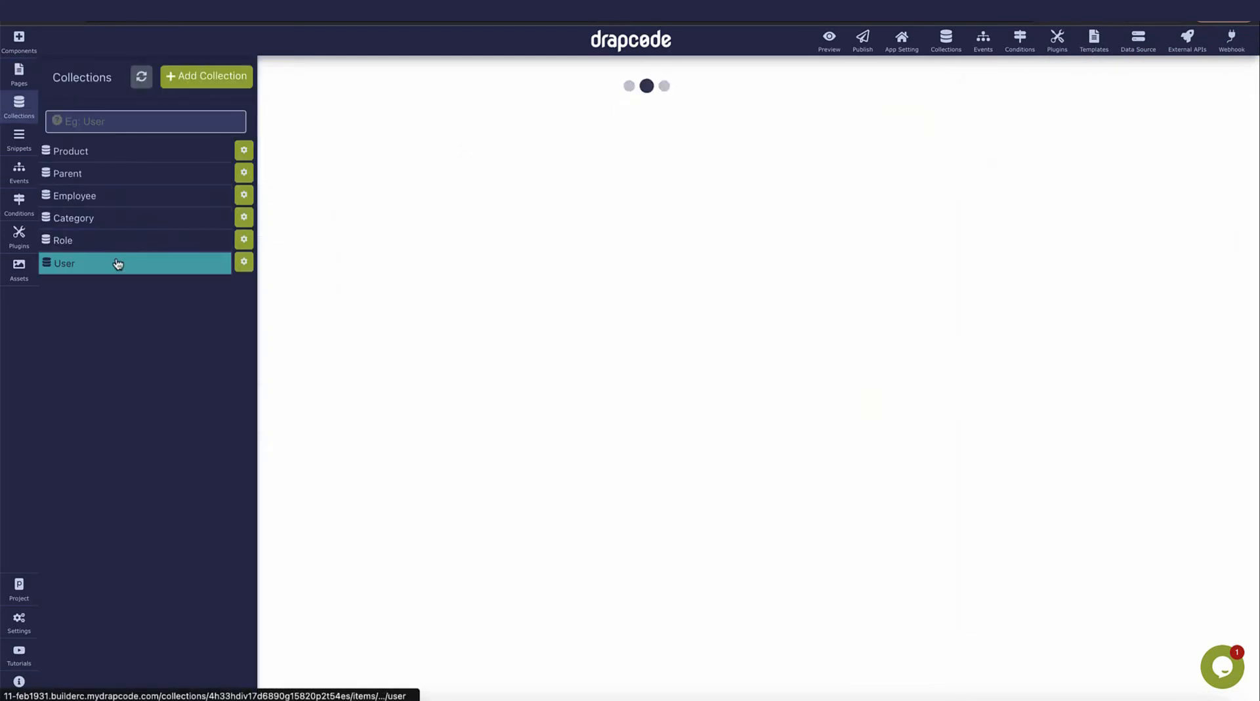
{"action": "double_click", "coordinate": [559, 307]}
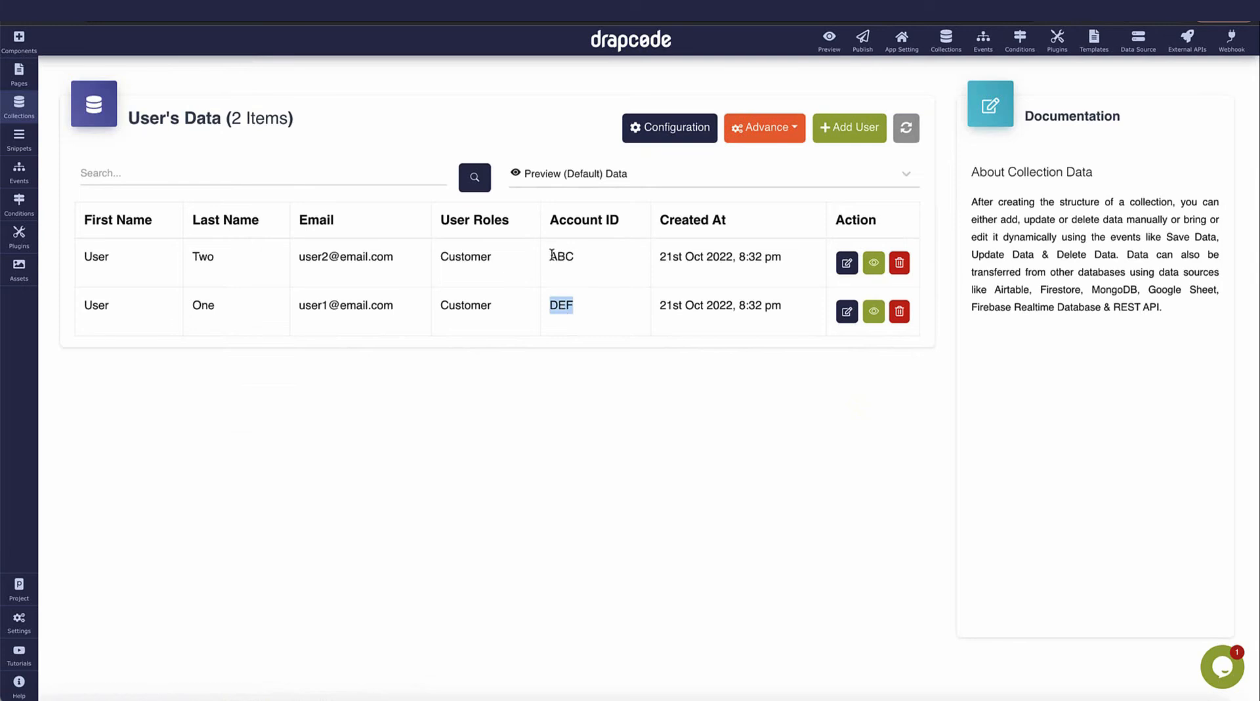
{"action": "left_click_drag", "start_coordinate": [299, 257], "coordinate": [431, 263]}
{"action": "key", "text": "ctrl+c"}
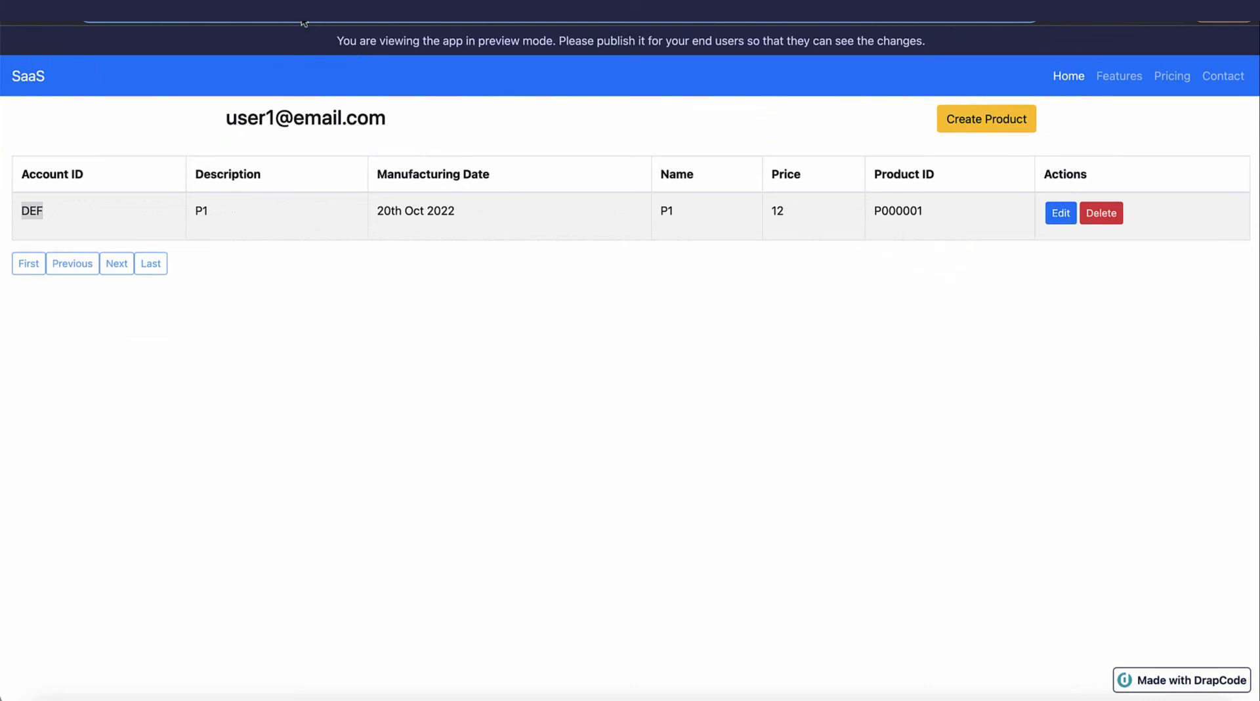
Sign into the preview at /login with the second user's e-mail and password, seeing only ABC products P2 and P4.
{"action": "type", "text": "login"}
{"action": "key", "text": "Return"}
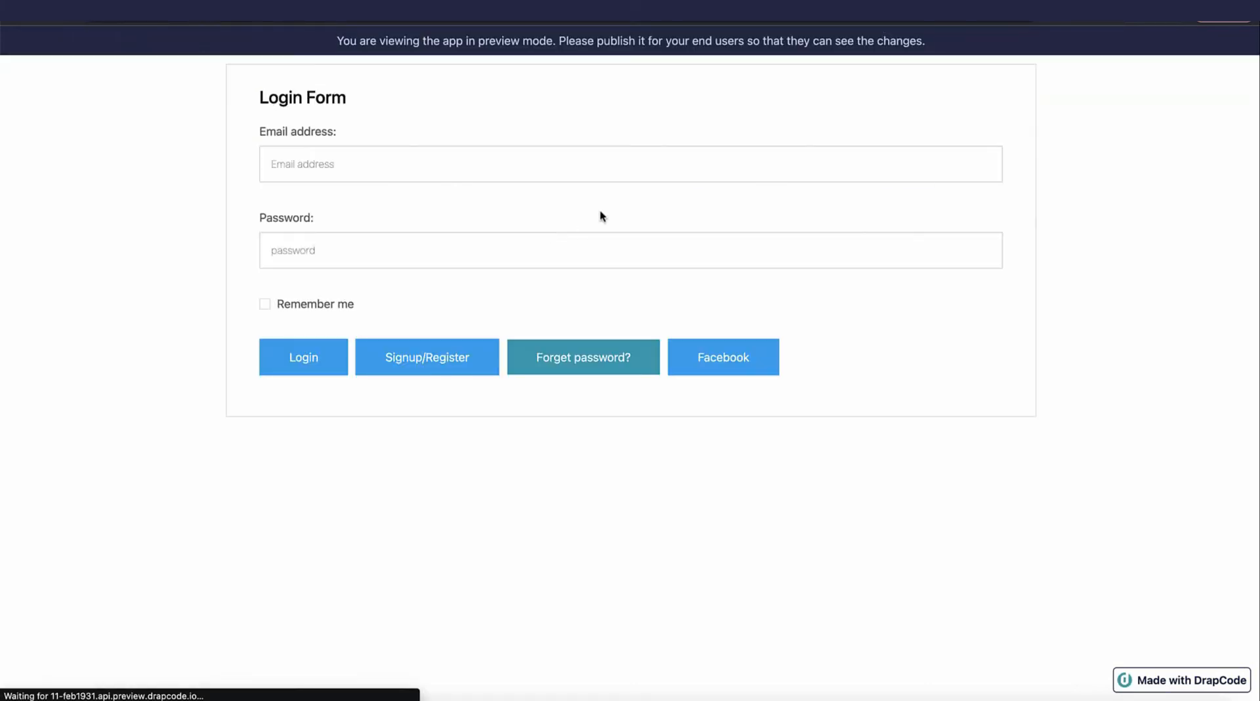
{"action": "left_click", "coordinate": [637, 167]}
{"action": "key", "text": "ctrl+v"}
{"action": "key", "text": "Tab"}
{"action": "type", "text": "123456"}
{"action": "left_click", "coordinate": [337, 366]}
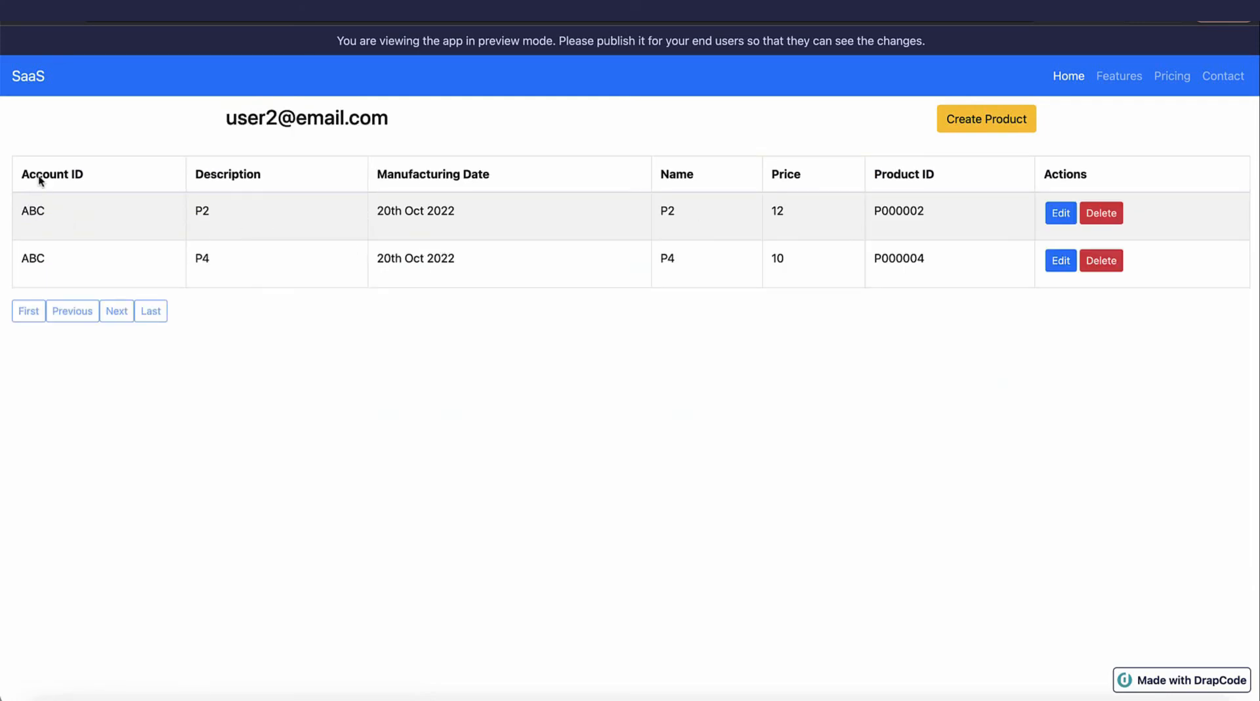
{"action": "left_click_drag", "start_coordinate": [29, 210], "coordinate": [42, 254]}
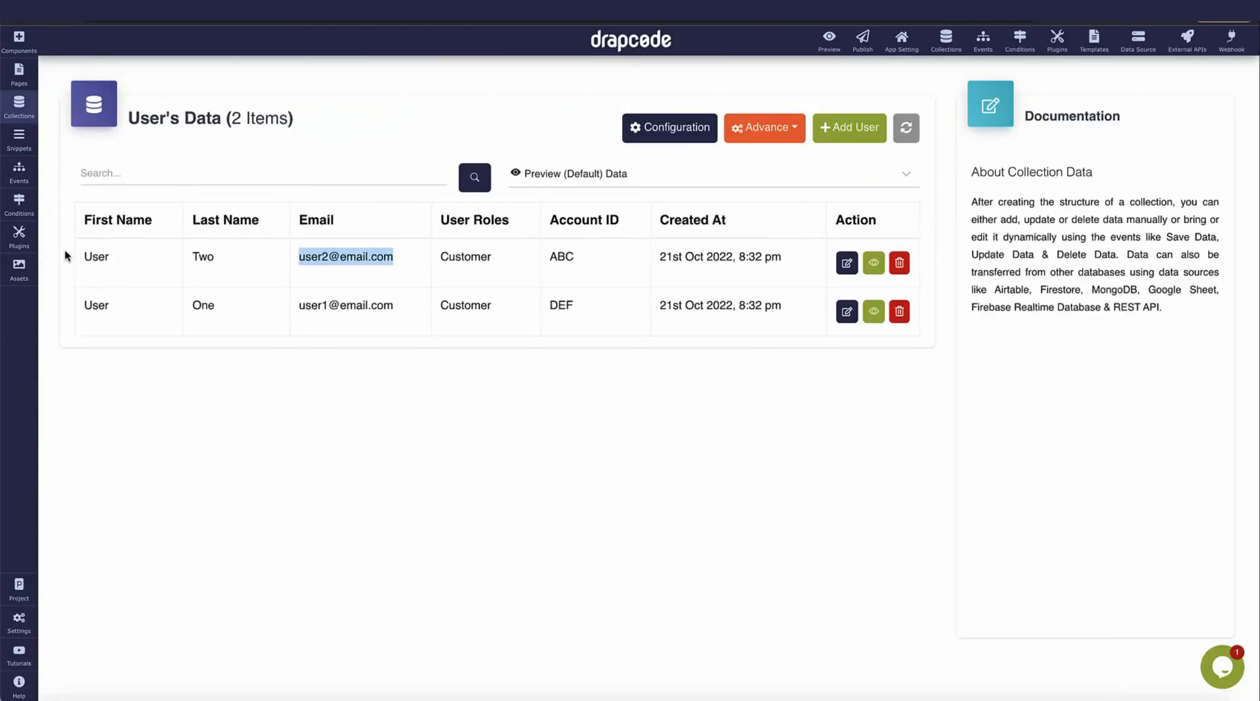
Confirm the second user's Account ID is ABC and go to the Product collection's data.
{"action": "left_click", "coordinate": [19, 105]}
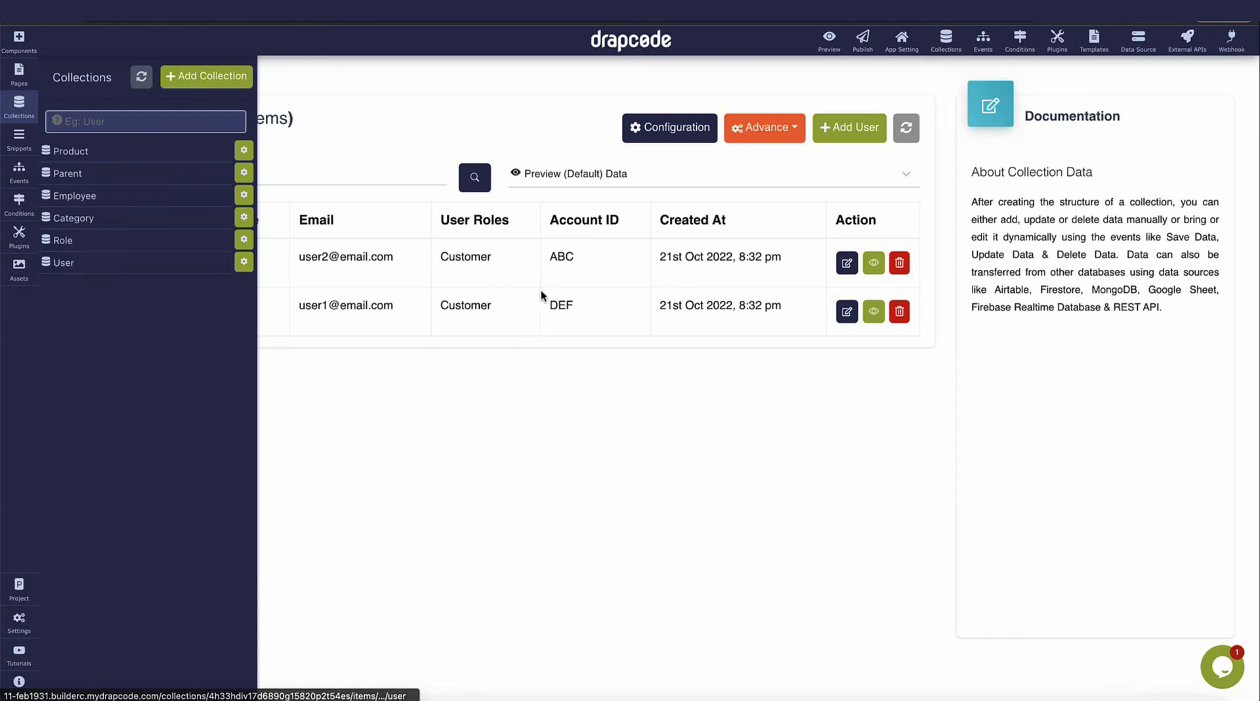
{"action": "double_click", "coordinate": [563, 256]}
{"action": "left_click", "coordinate": [19, 105]}
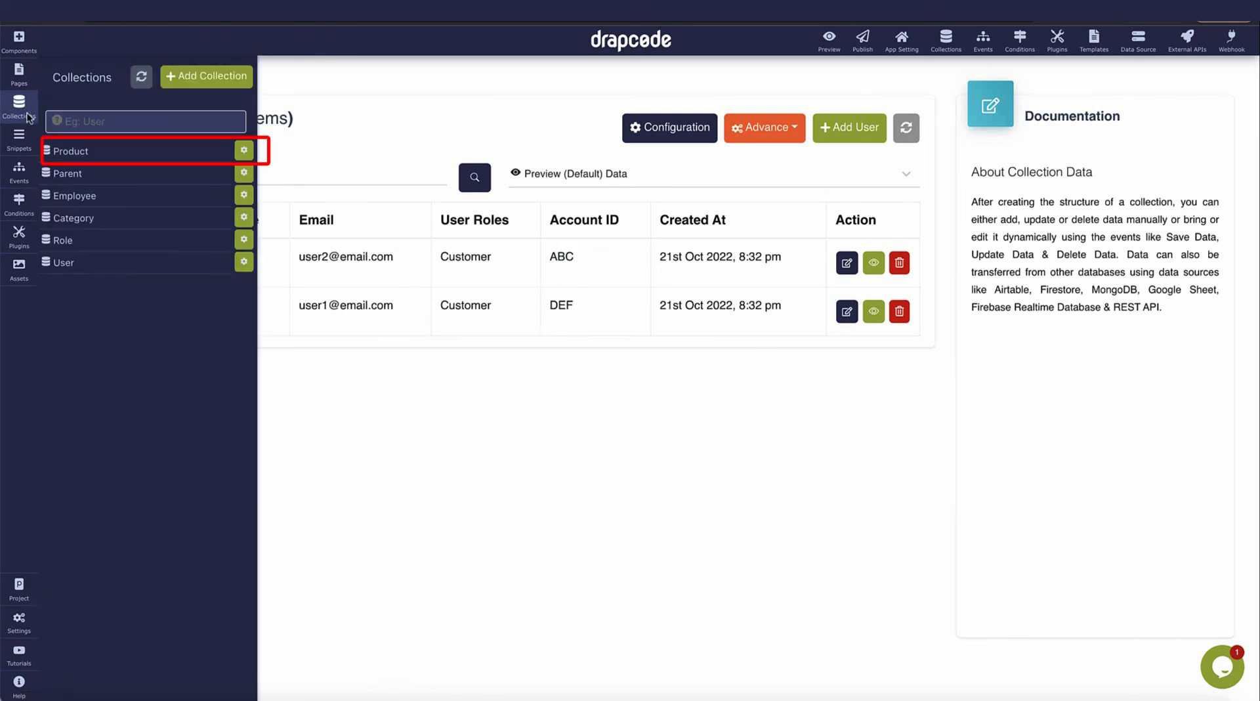
{"action": "left_click", "coordinate": [92, 152]}
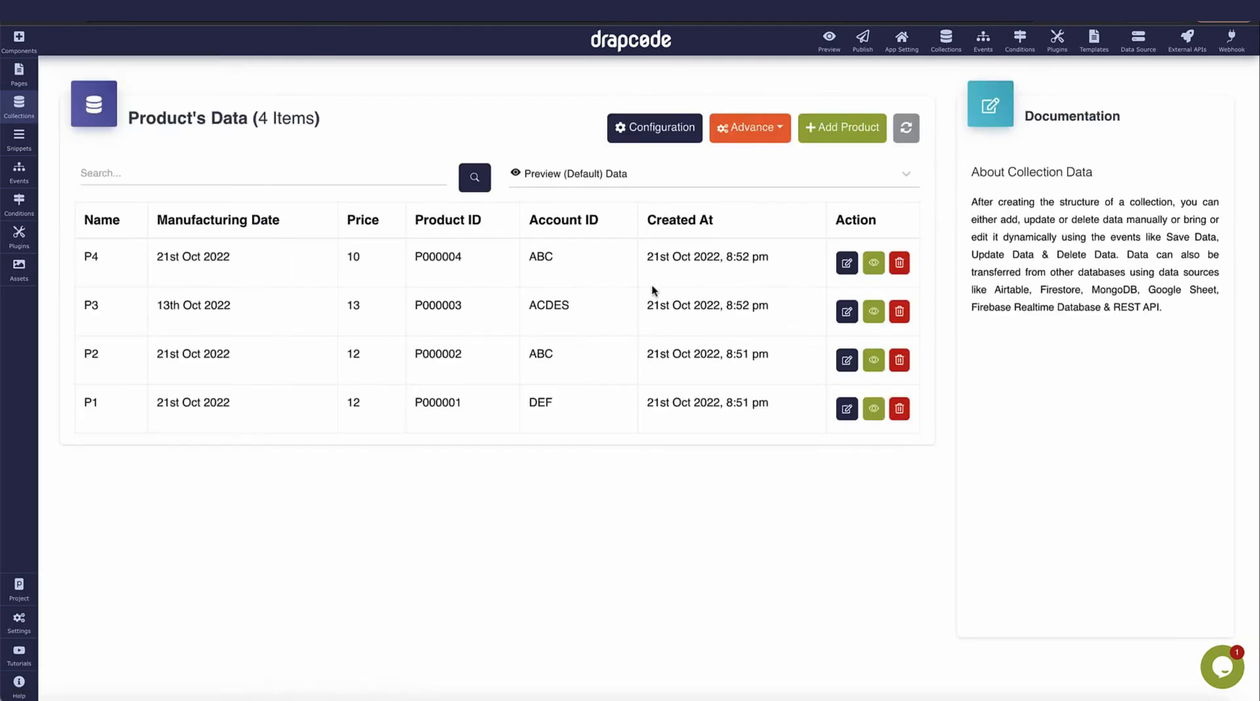
Add product P5 with a description, date October 14, 2022, price 200 and Account ID ABC.
{"action": "left_click", "coordinate": [832, 129]}
{"action": "left_click", "coordinate": [433, 174]}
{"action": "type", "text": "P"}
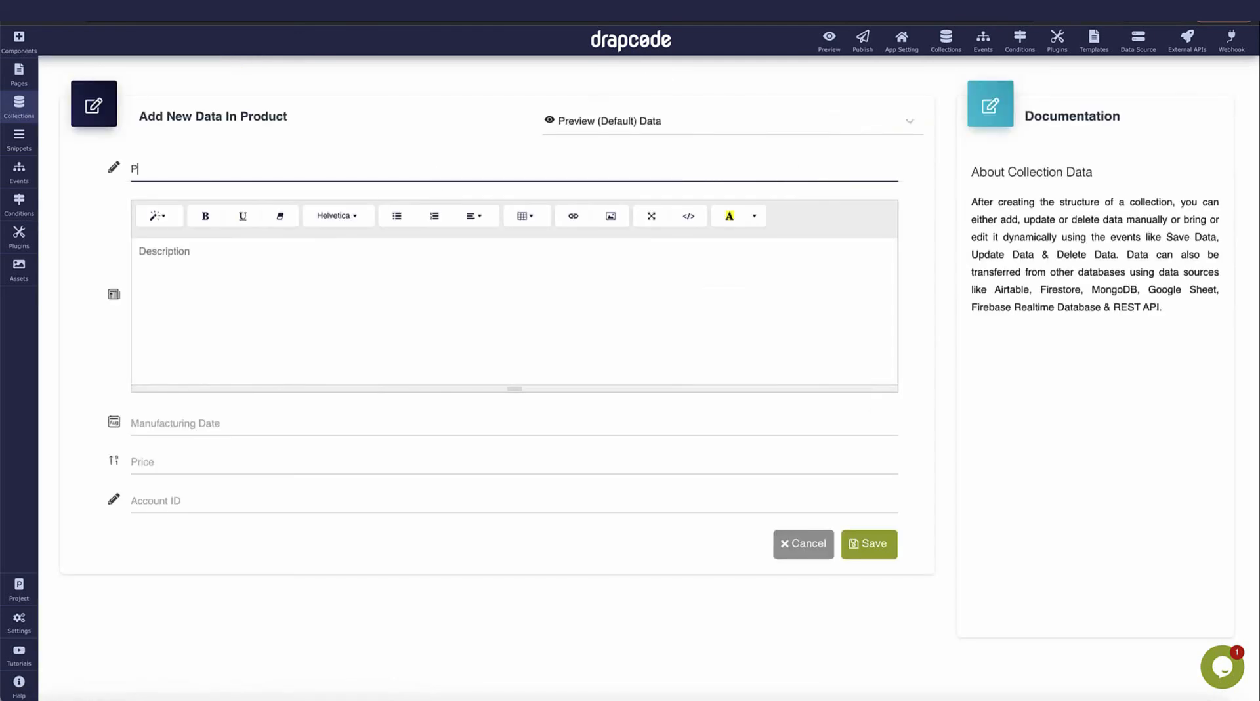
{"action": "type", "text": "5"}
{"action": "left_click", "coordinate": [416, 302]}
{"action": "type", "text": "fwdfdgfd"}
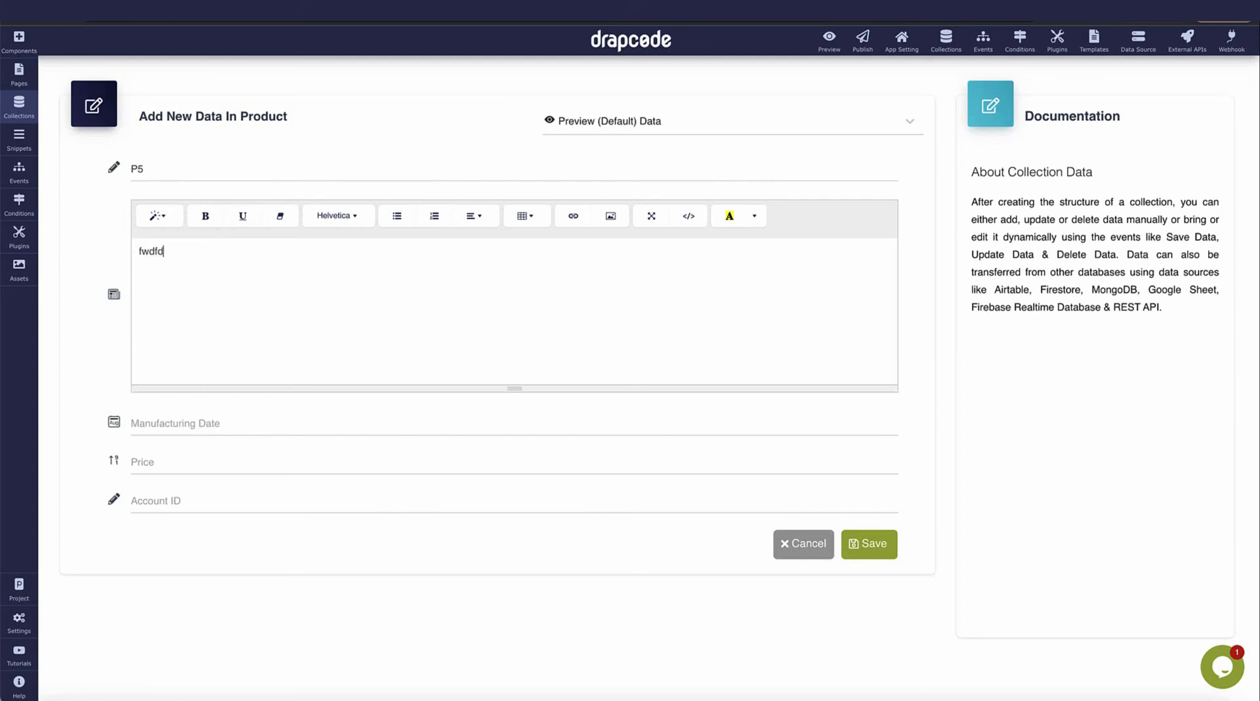
{"action": "left_click", "coordinate": [341, 428]}
{"action": "left_click", "coordinate": [274, 554]}
{"action": "left_click", "coordinate": [261, 468]}
{"action": "type", "text": "200"}
{"action": "key", "text": "Tab"}
{"action": "type", "text": "A"}
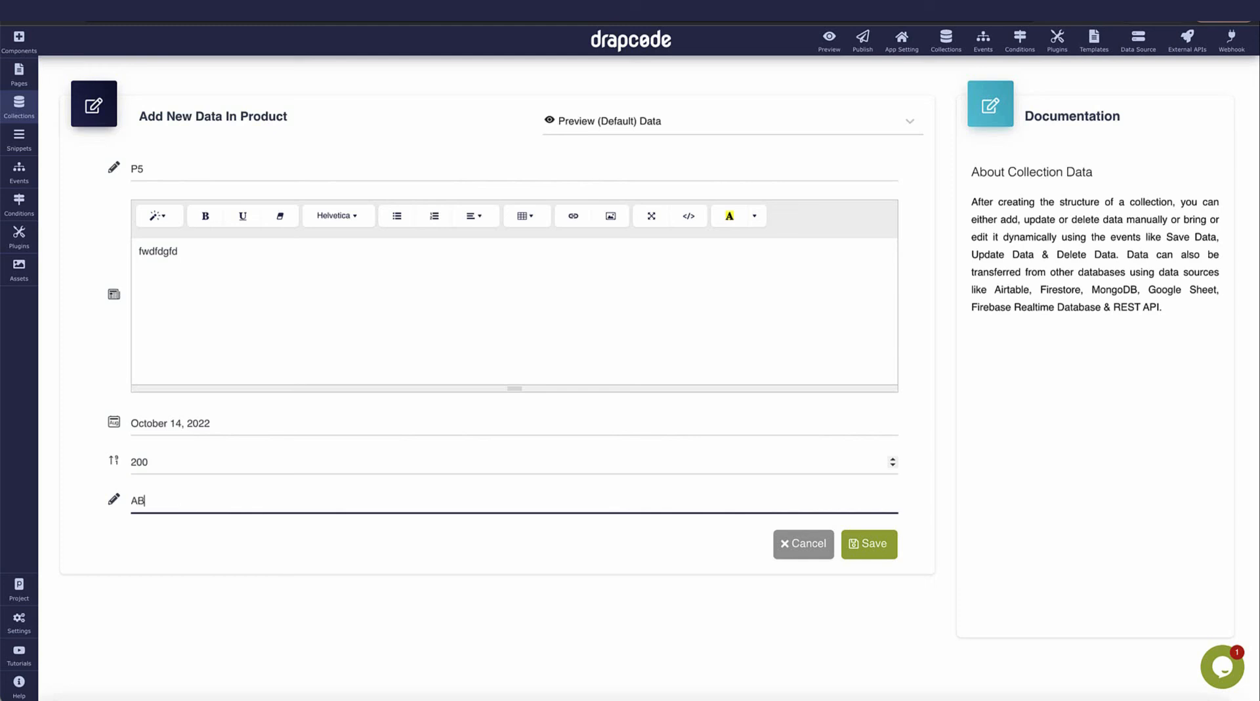
{"action": "type", "text": "BC"}
{"action": "left_click", "coordinate": [853, 544]}
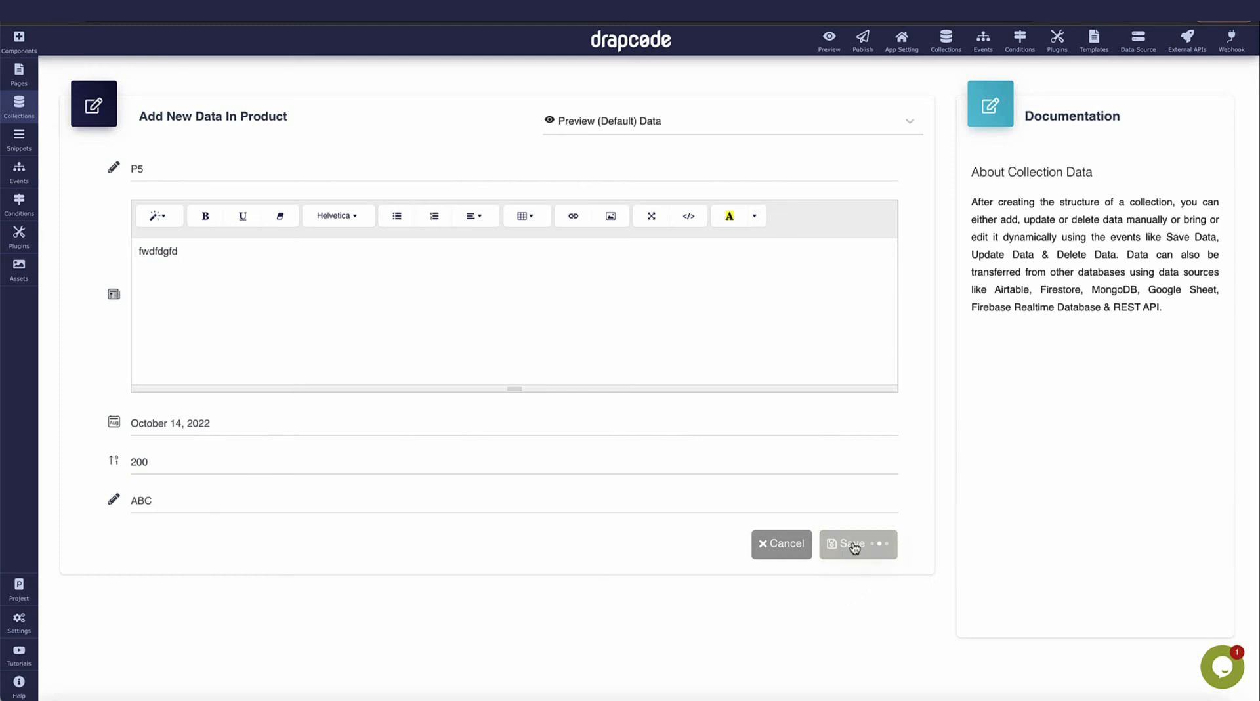
Add product P6 with a description, date October 7, 2022, price 20 and Account ID RFE.
{"action": "left_click", "coordinate": [845, 127]}
{"action": "left_click", "coordinate": [504, 173]}
{"action": "type", "text": "P"}
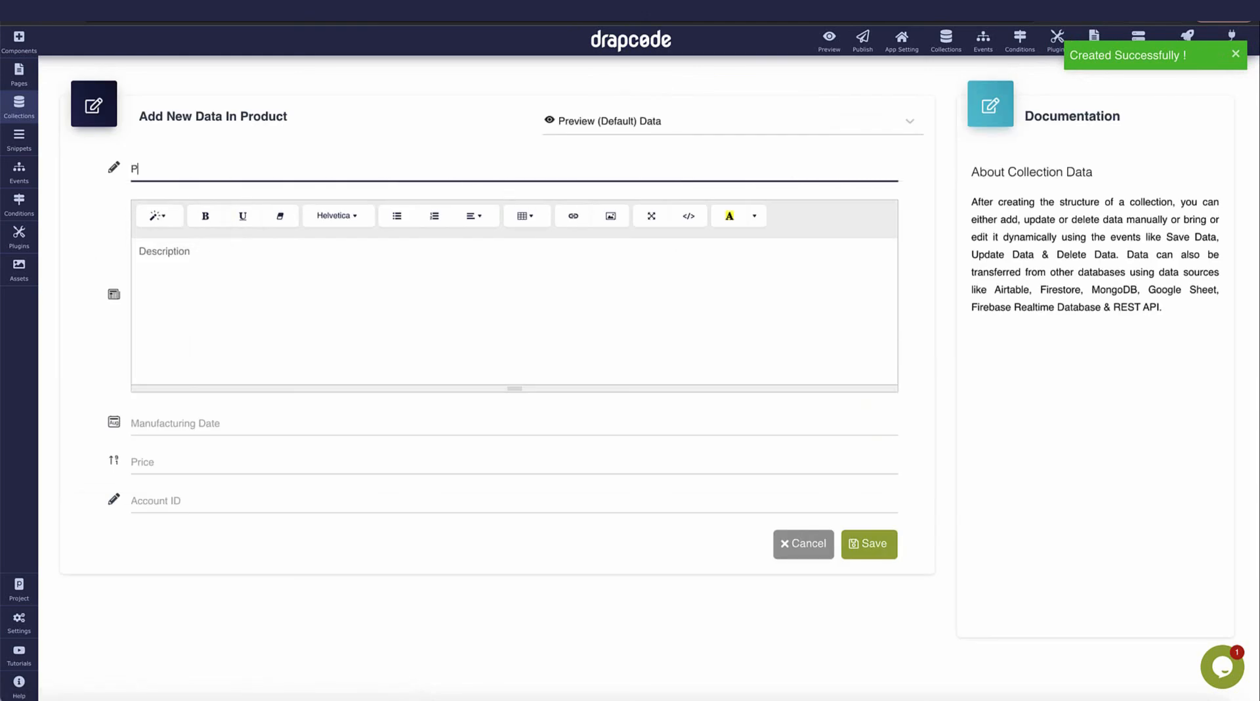
{"action": "type", "text": "6"}
{"action": "key", "text": "Tab"}
{"action": "type", "text": "dfdsf"}
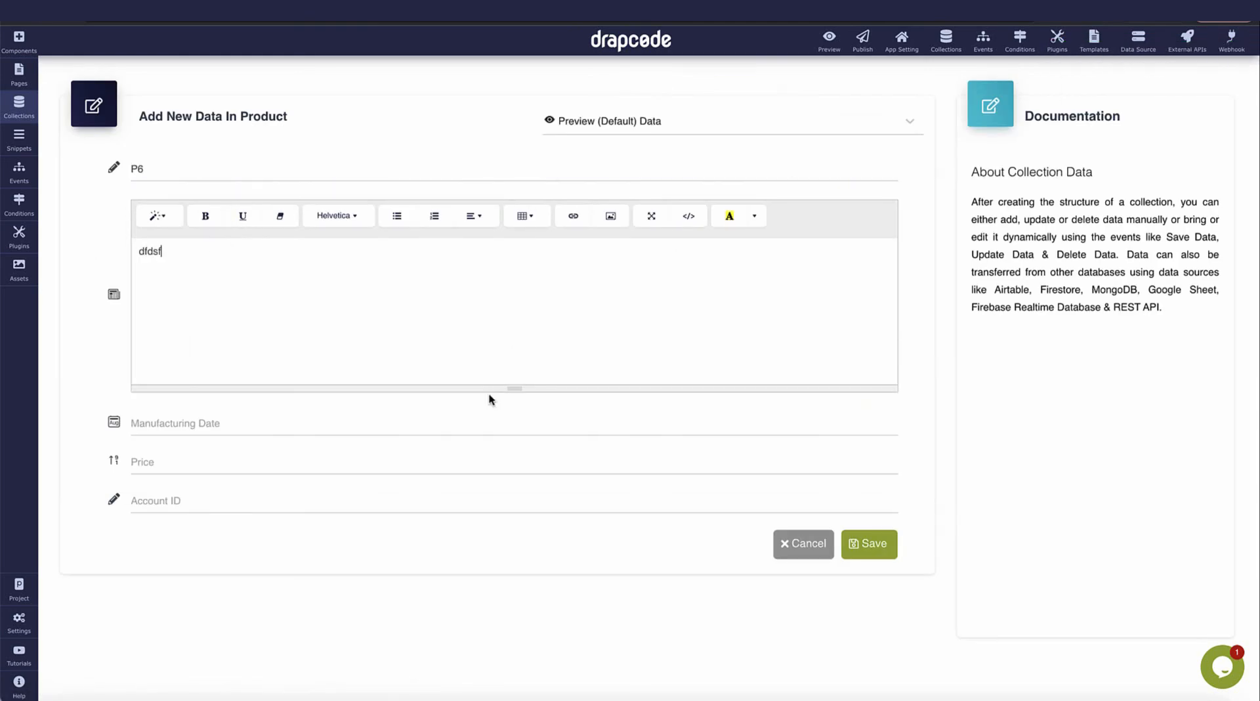
{"action": "left_click", "coordinate": [469, 433]}
{"action": "left_click", "coordinate": [266, 534]}
{"action": "left_click", "coordinate": [268, 467]}
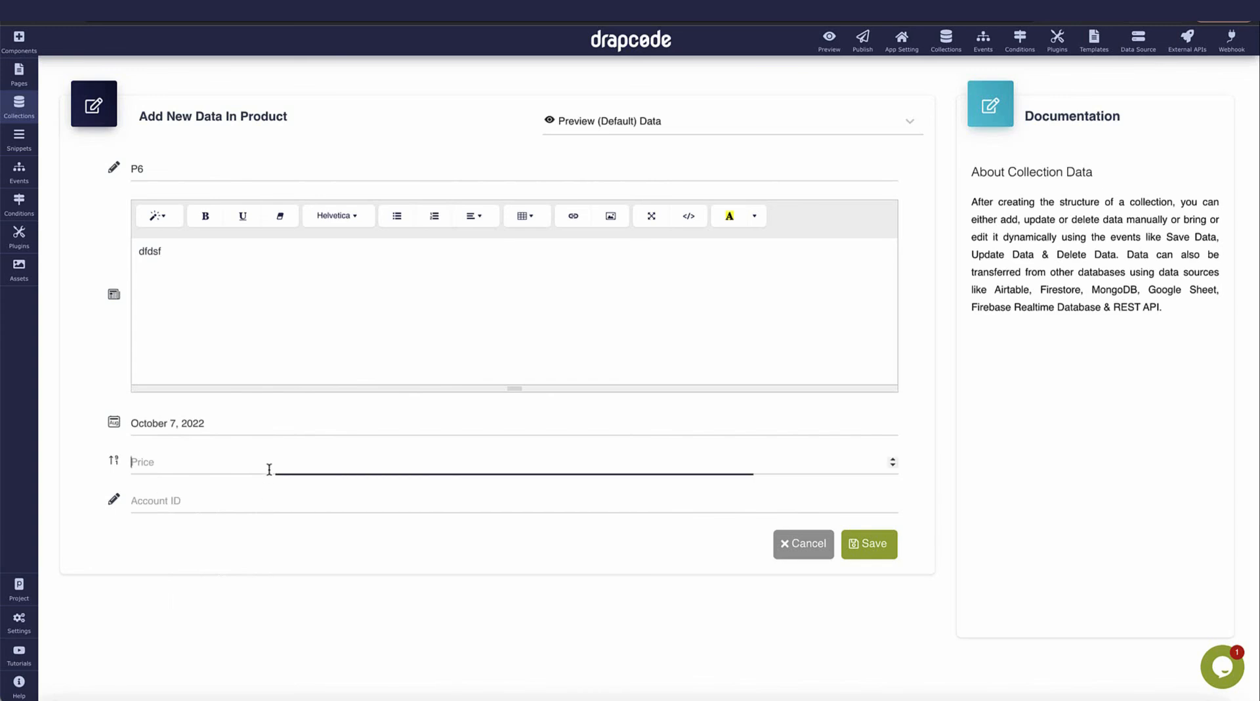
{"action": "type", "text": "20"}
{"action": "key", "text": "Tab"}
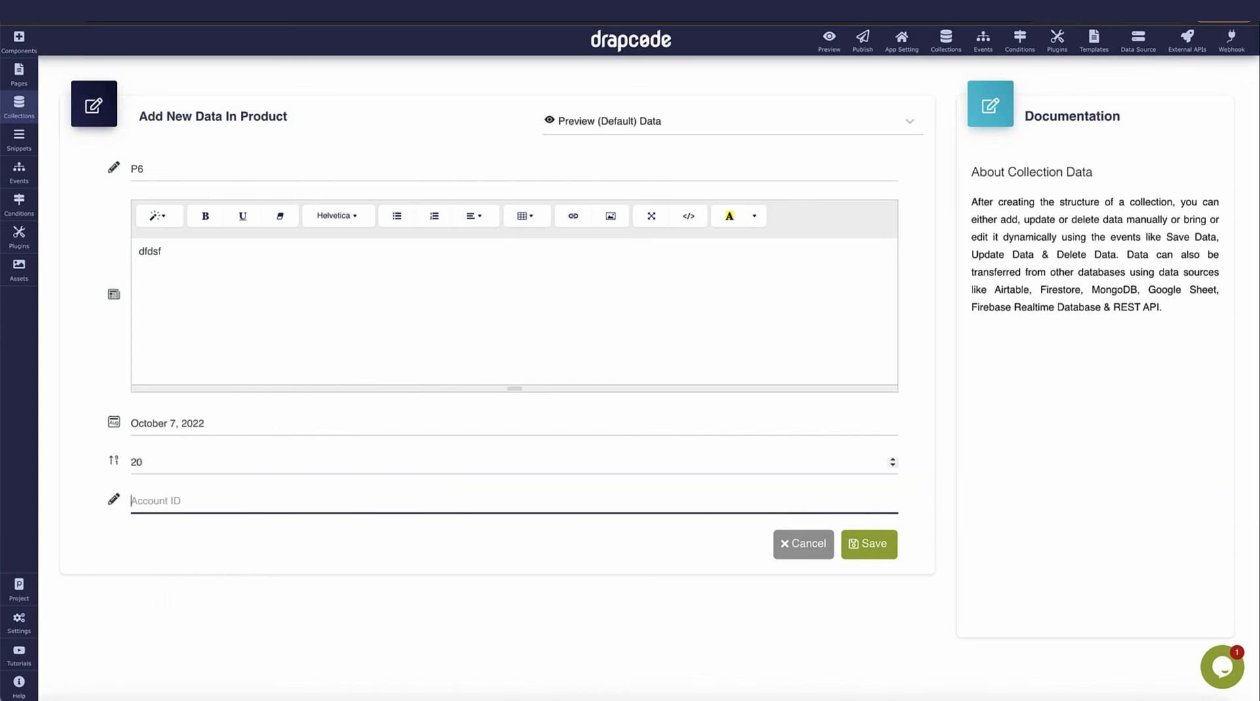
{"action": "type", "text": "RFE"}
{"action": "left_click", "coordinate": [881, 552]}
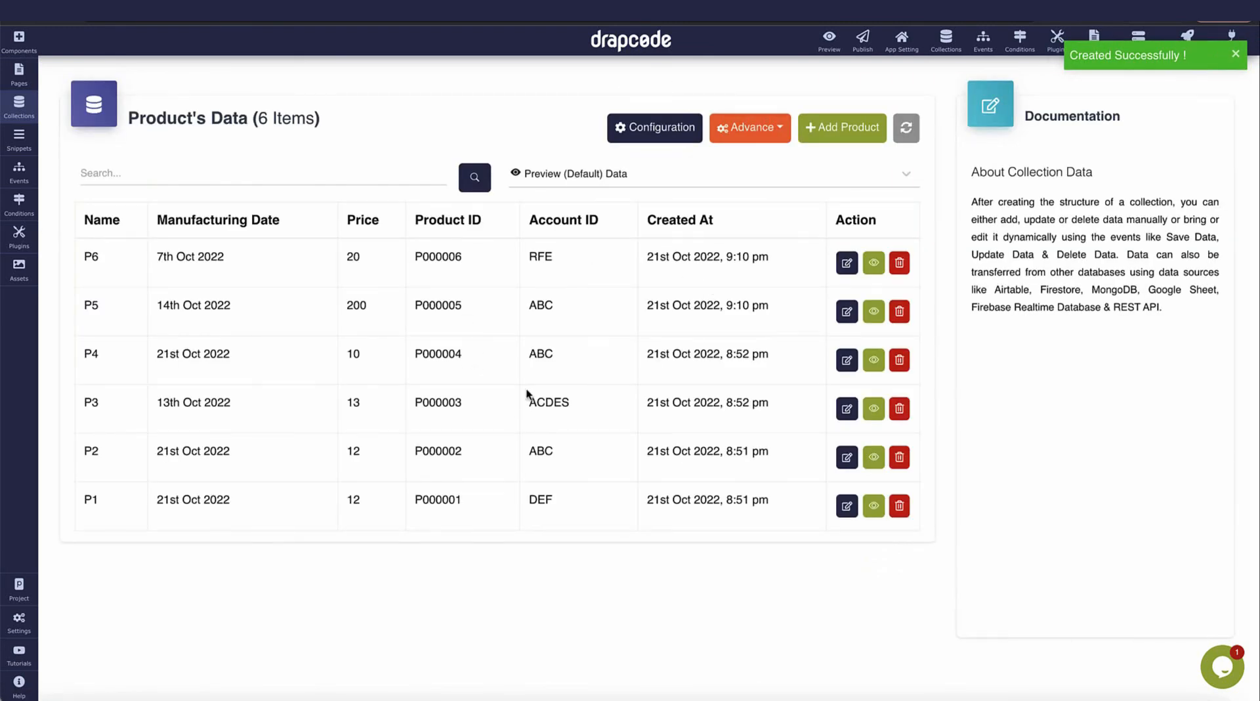
Check that products P5, P4 and P2 carry Account ID ABC.
{"action": "double_click", "coordinate": [550, 307]}
{"action": "double_click", "coordinate": [541, 354]}
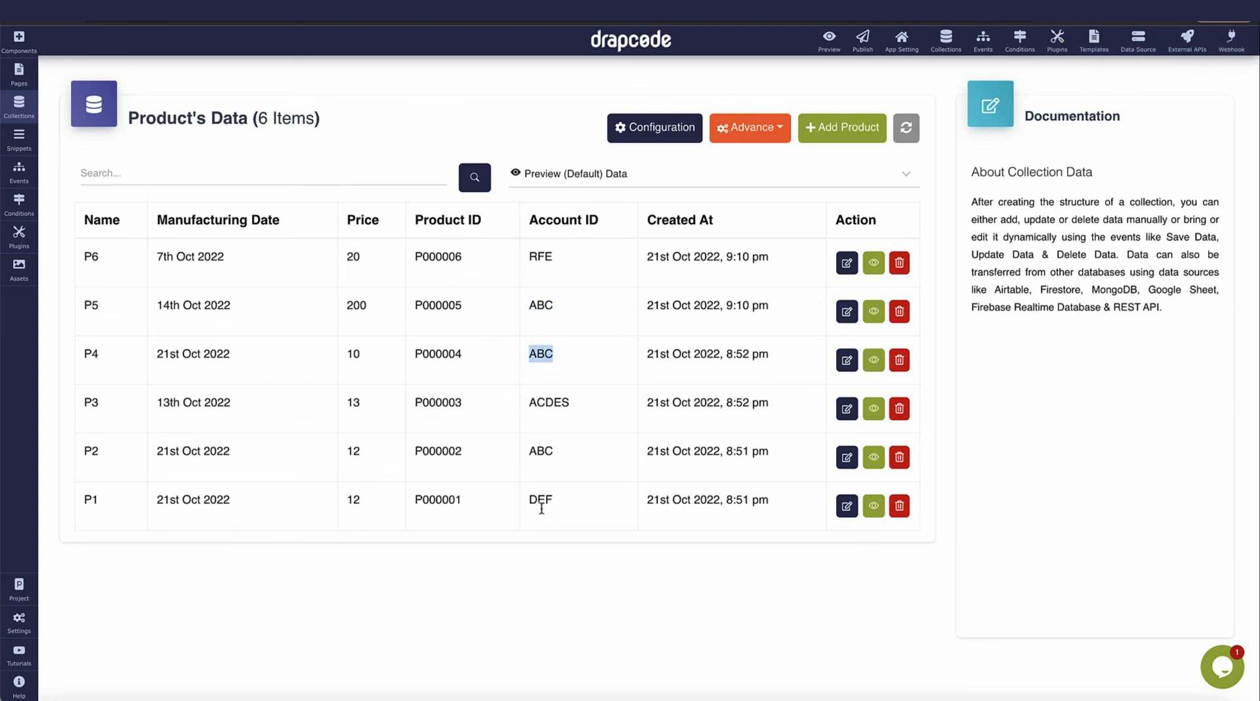
{"action": "double_click", "coordinate": [546, 452]}
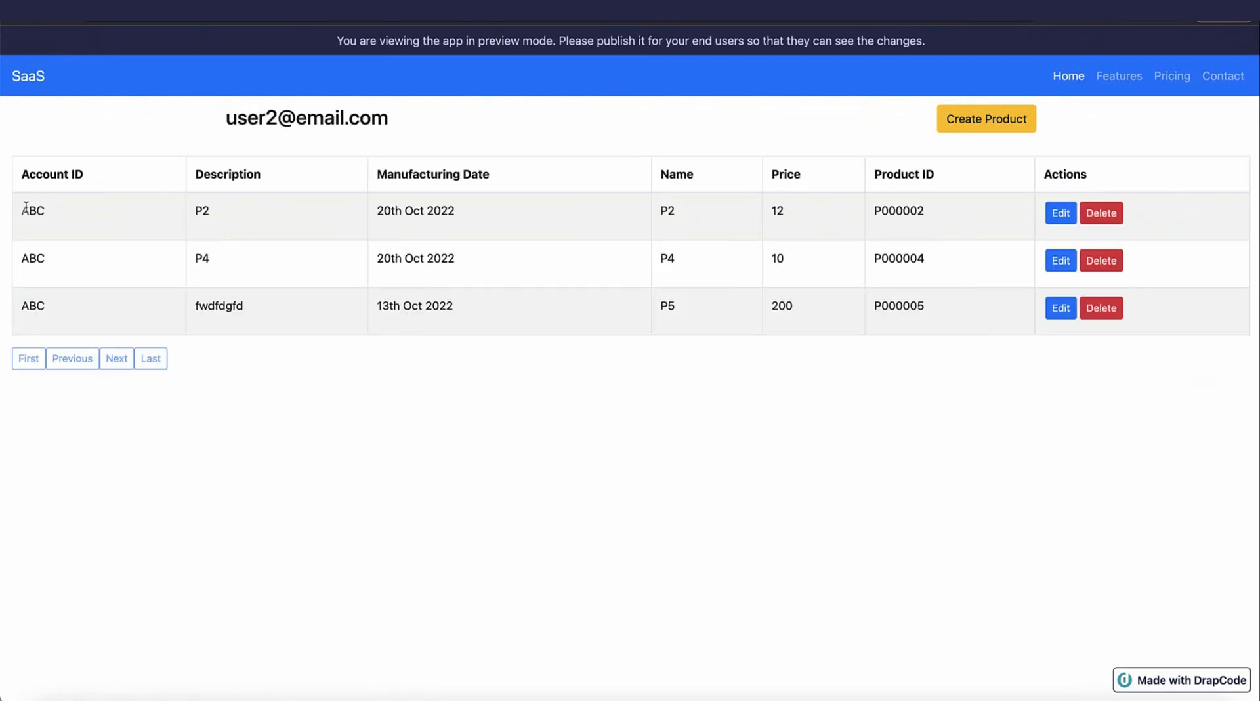
Verify the preview shows only ABC products P2, P4, P5, copy the user's e-mail, and go to /login.
{"action": "left_click_drag", "start_coordinate": [25, 207], "coordinate": [197, 284]}
{"action": "left_click", "coordinate": [500, 285]}
{"action": "triple_click", "coordinate": [302, 117]}
{"action": "key", "text": "super+c"}
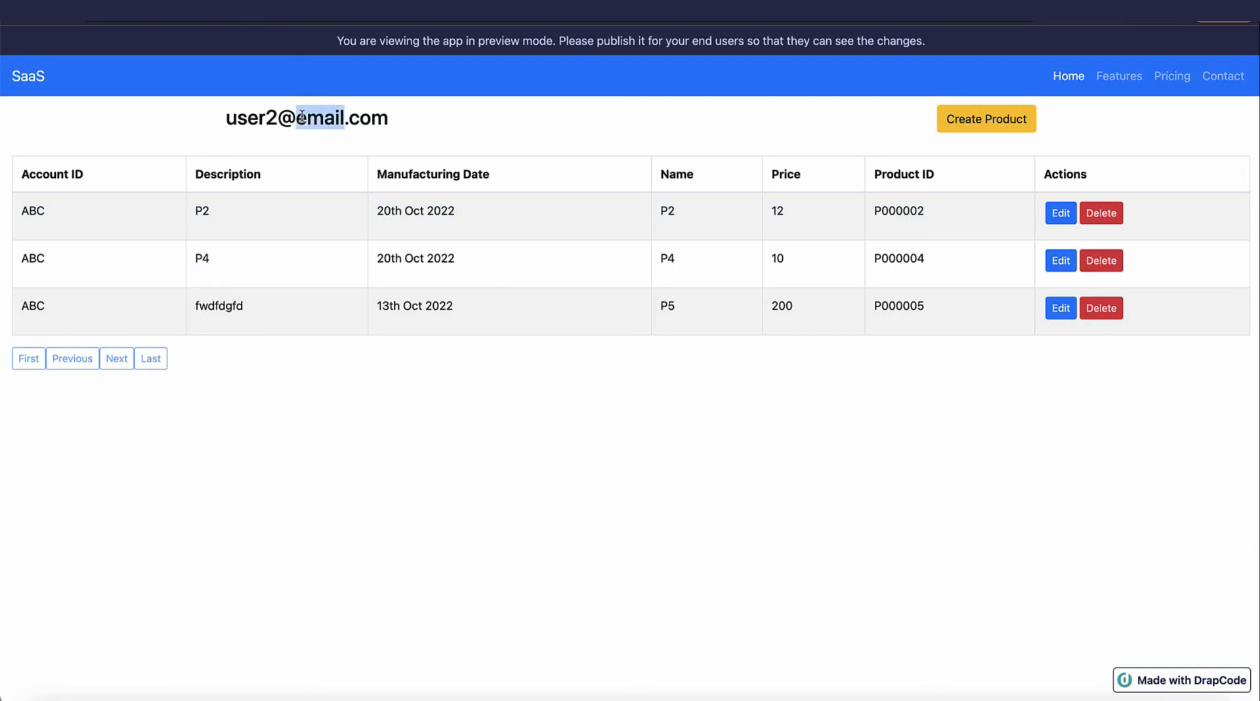
{"action": "left_click", "coordinate": [303, 22]}
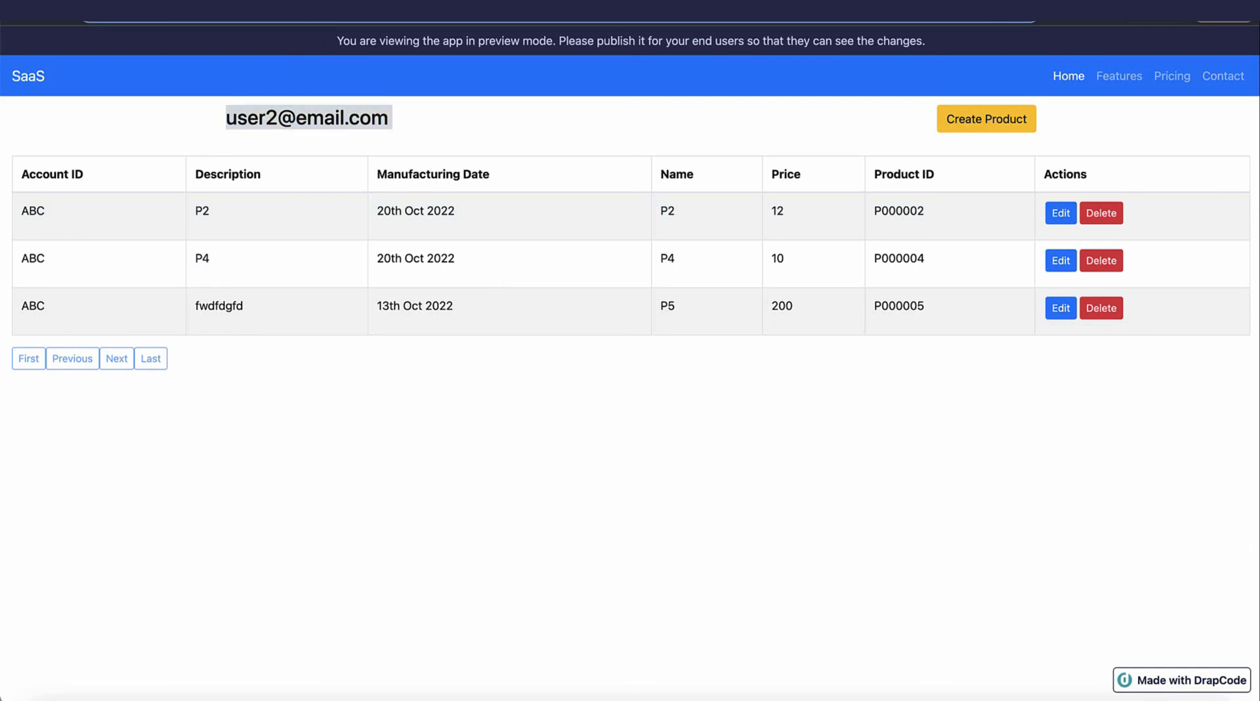
{"action": "type", "text": "login"}
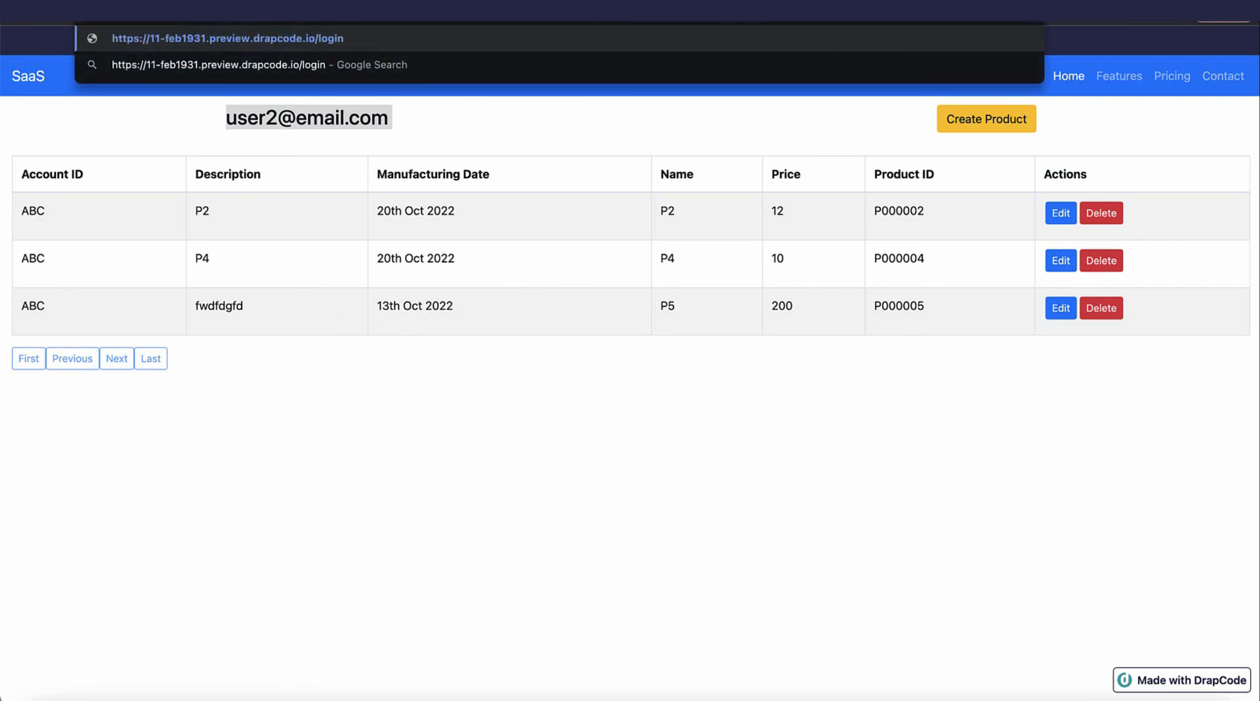
{"action": "key", "text": "Return"}
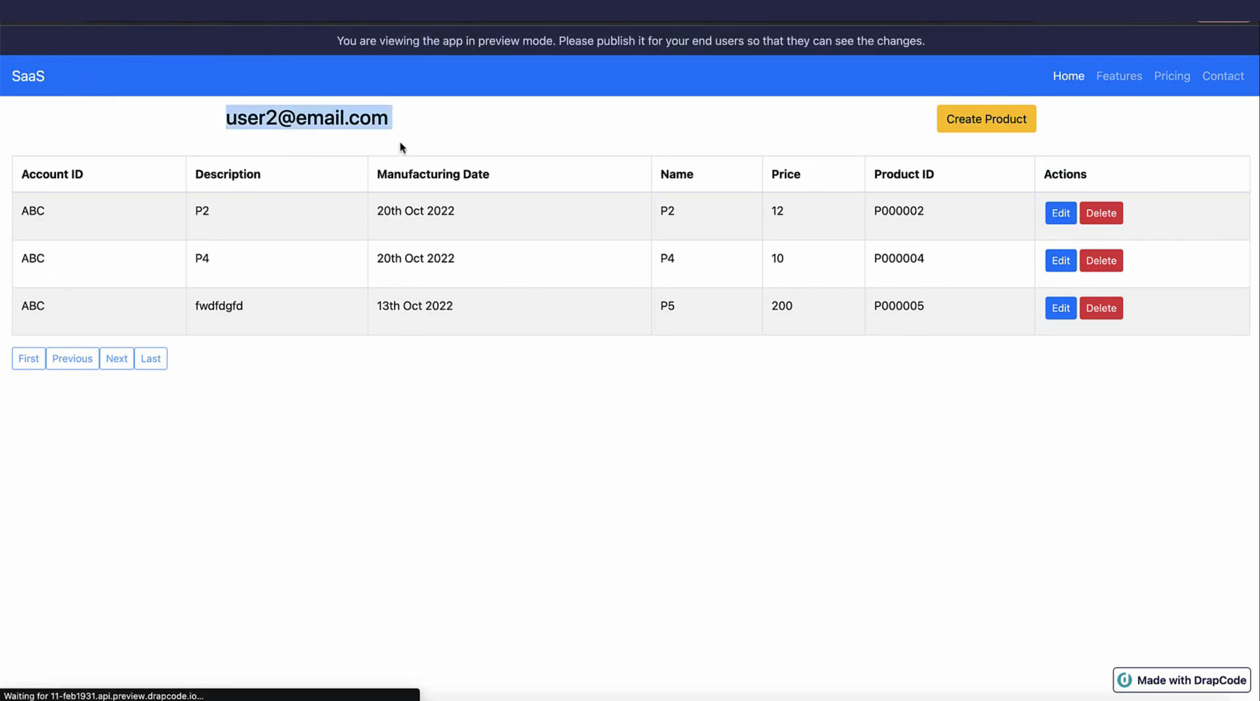
Sign in as the first user with their password; confirm the table lists only P1 (Account ID DEF).
{"action": "left_click", "coordinate": [410, 164]}
{"action": "key", "text": "super+v"}
{"action": "key", "text": "Tab"}
{"action": "type", "text": "123"}
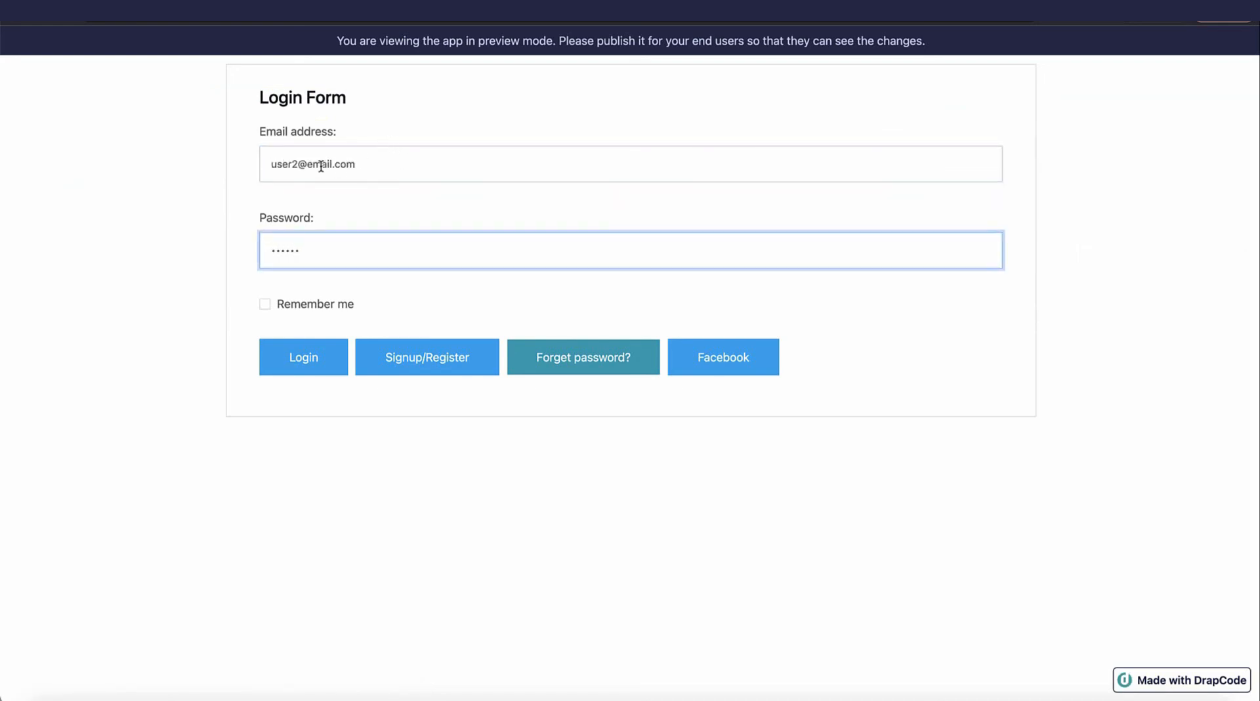
{"action": "left_click", "coordinate": [303, 163]}
{"action": "key", "text": "BackSpace"}
{"action": "type", "text": "1"}
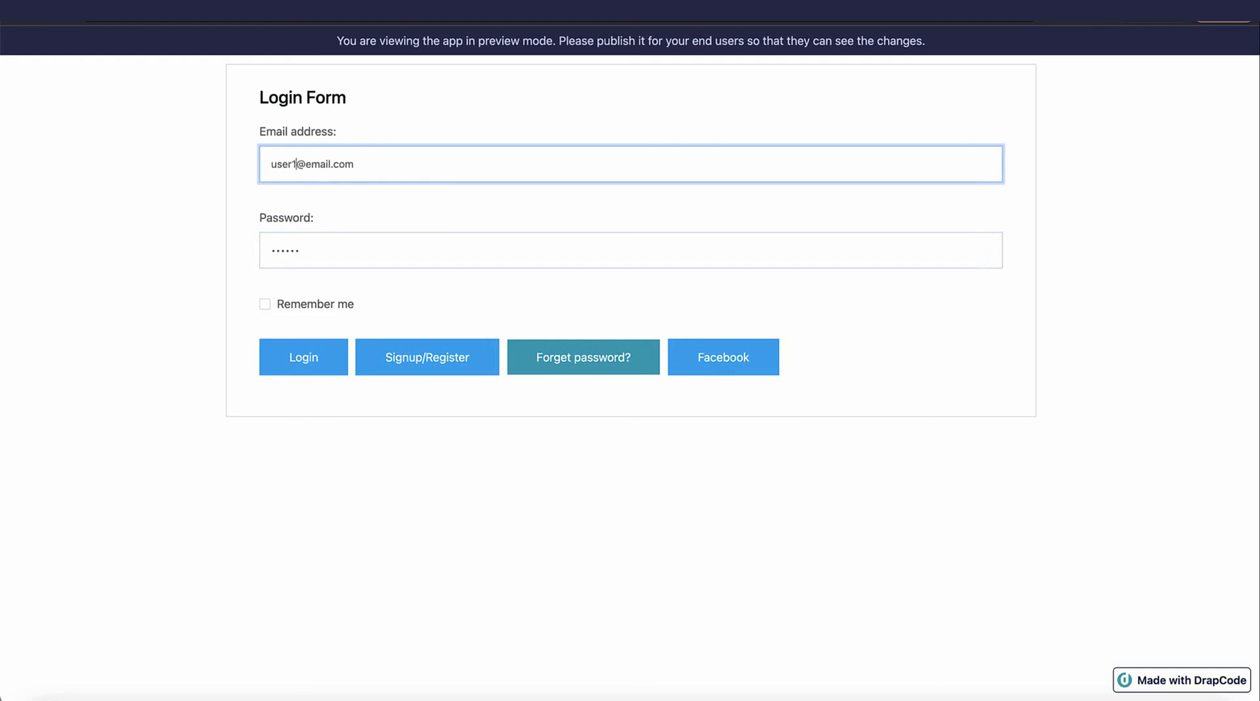
{"action": "left_click", "coordinate": [313, 347]}
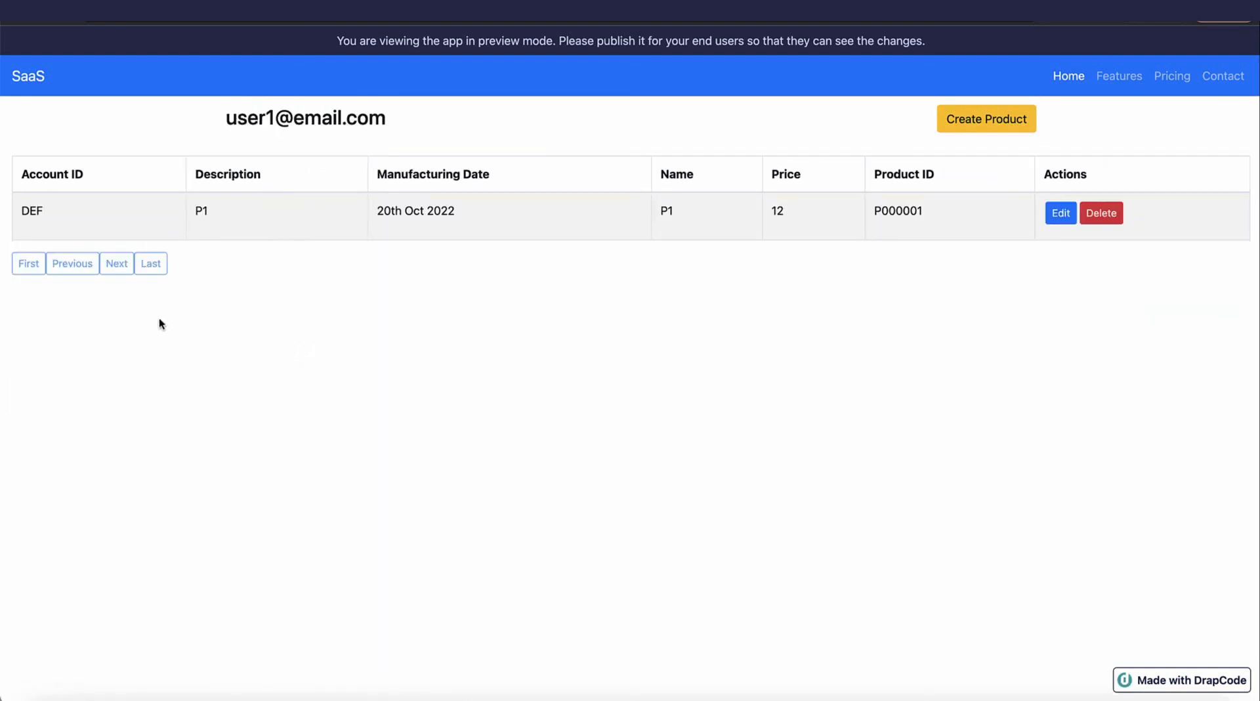
{"action": "left_click_drag", "start_coordinate": [21, 210], "coordinate": [342, 216]}
{"action": "left_click", "coordinate": [100, 205]}
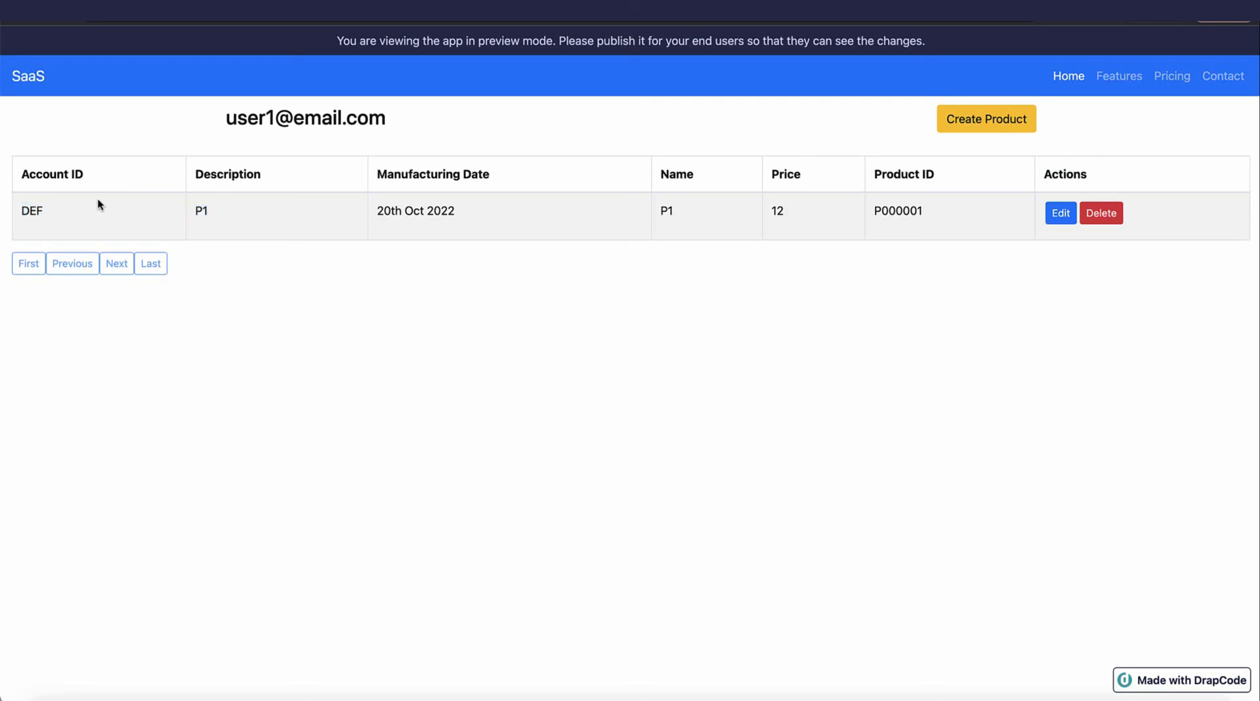